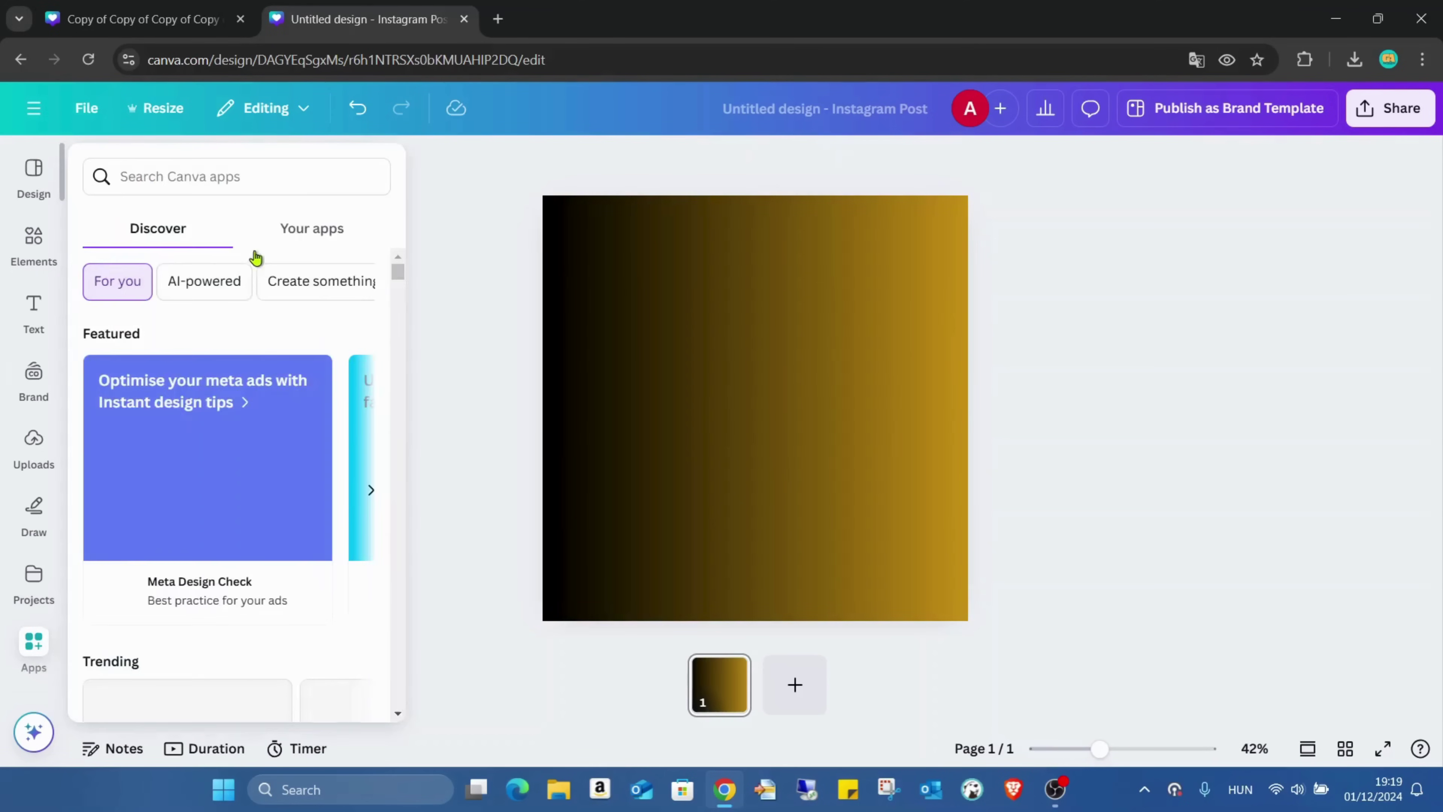
Search Apps for 'type' and pick the TypeCutOut app from the results
type("type")
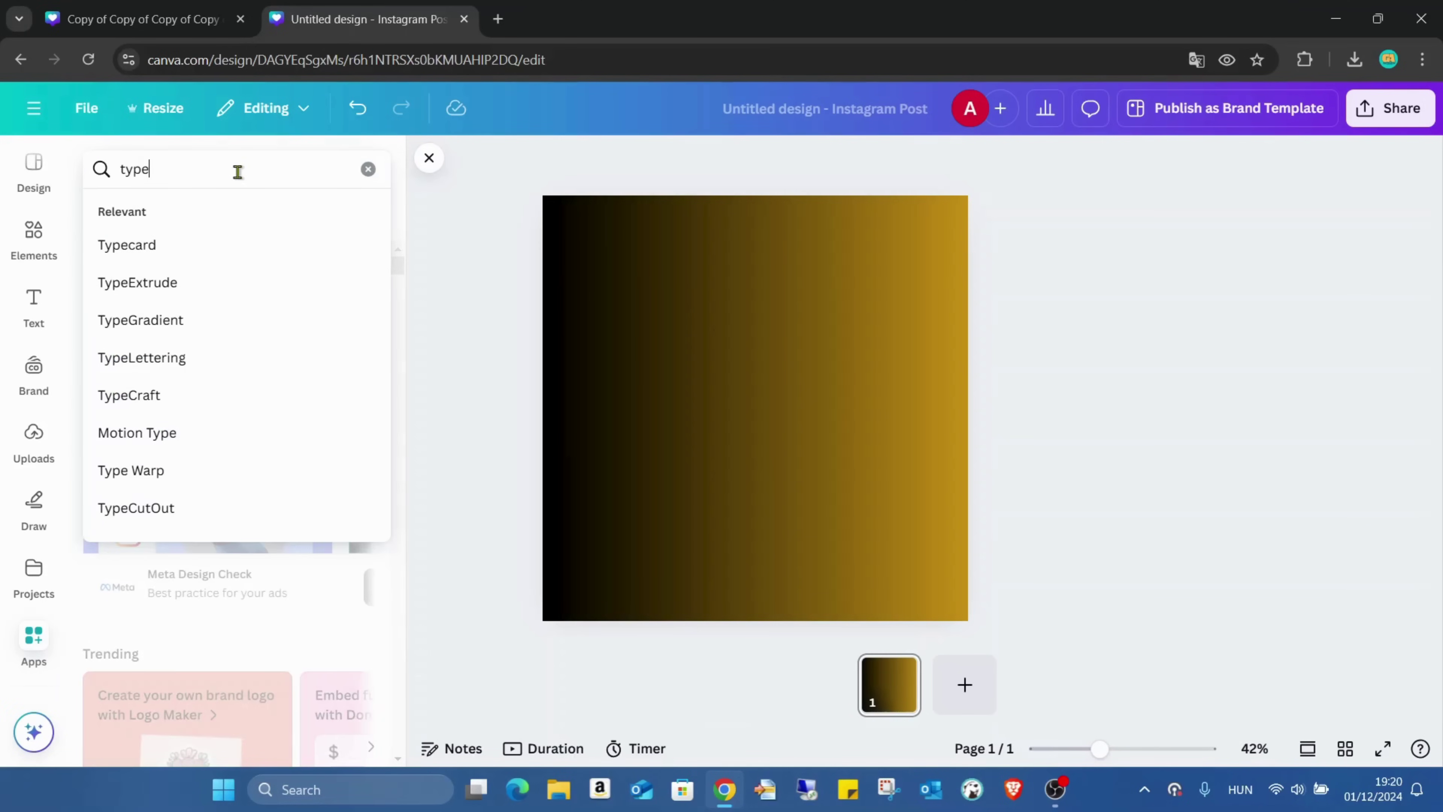
left_click(176, 514)
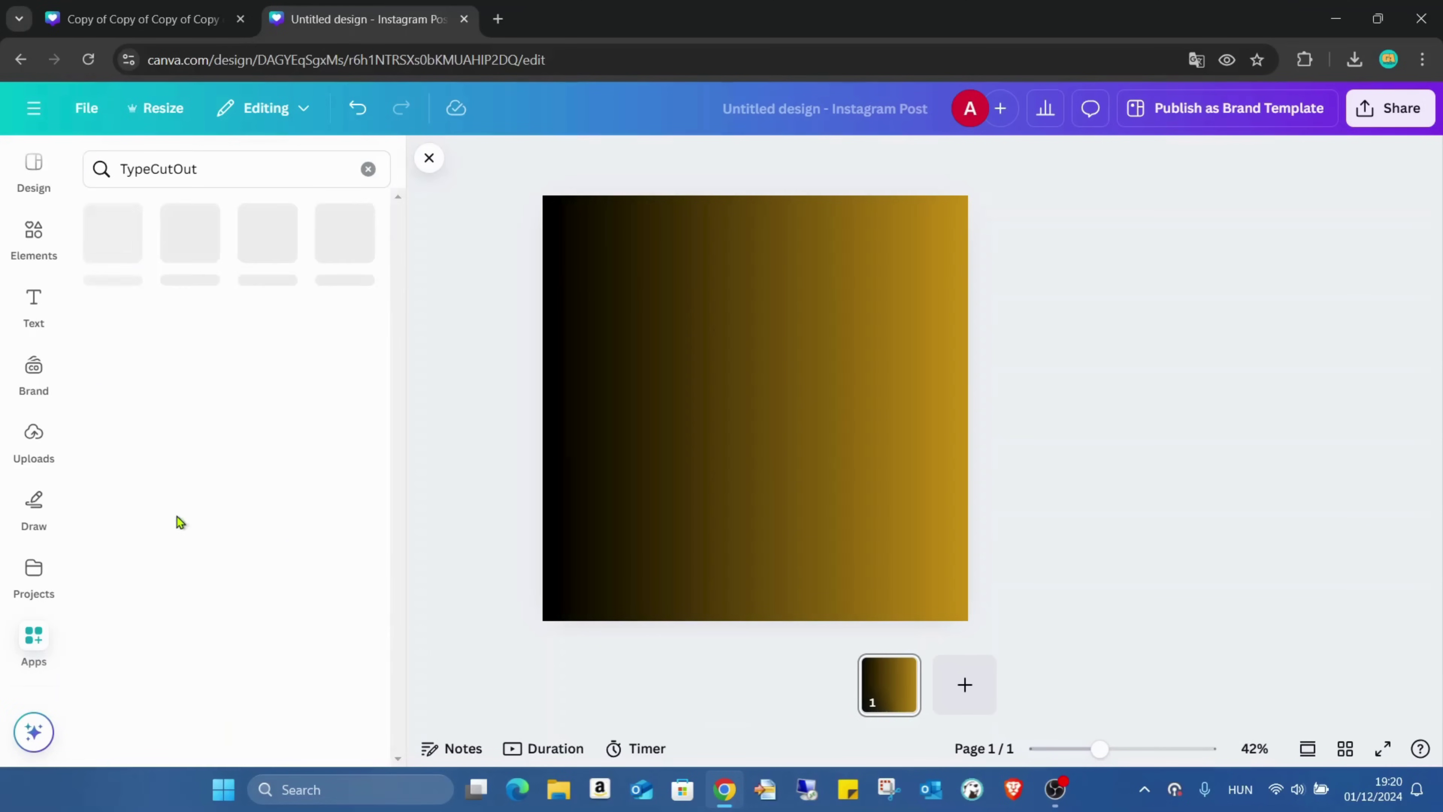
Open TypeCutOut and try the Achron font on the GOOD VIBES. lettering
left_click(101, 241)
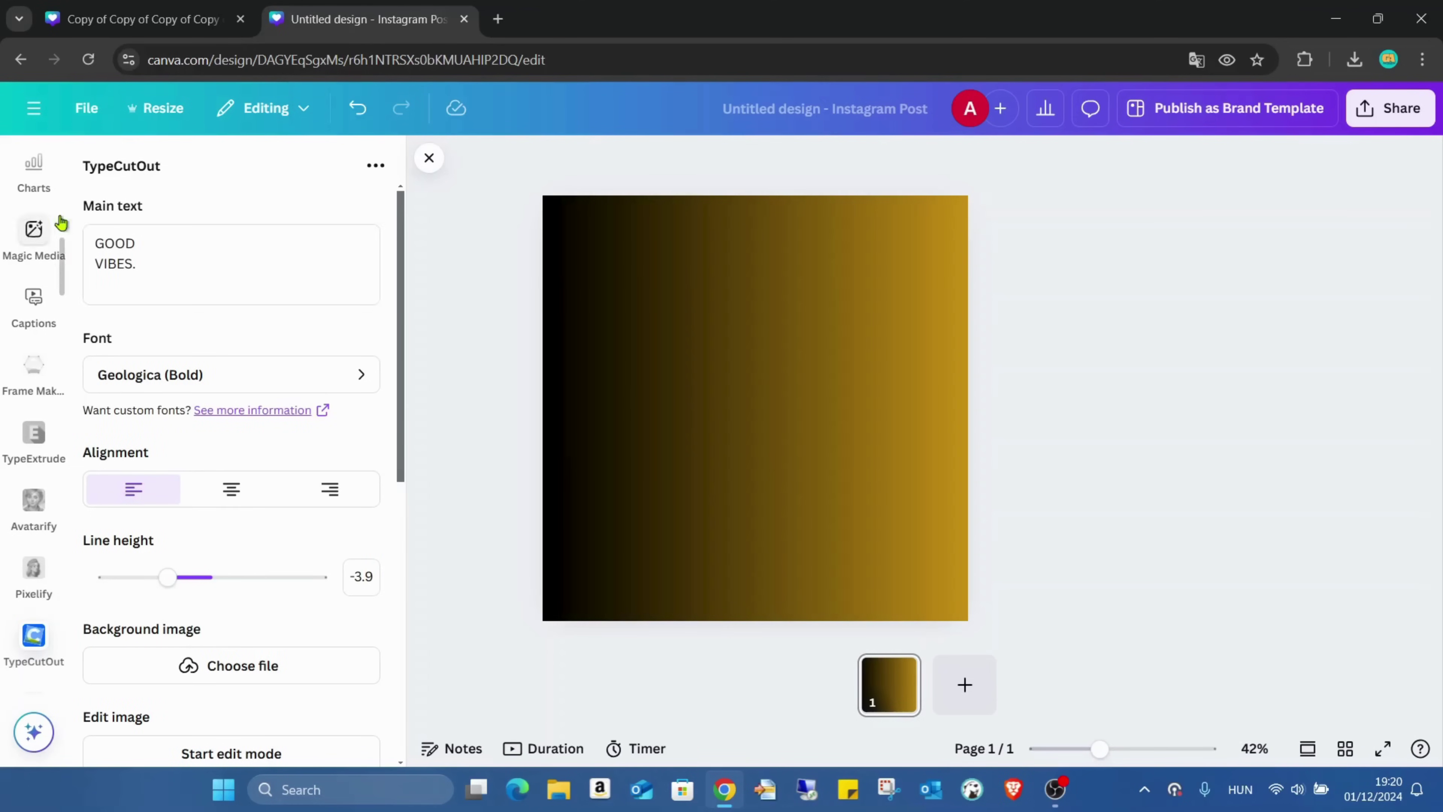
left_click(360, 375)
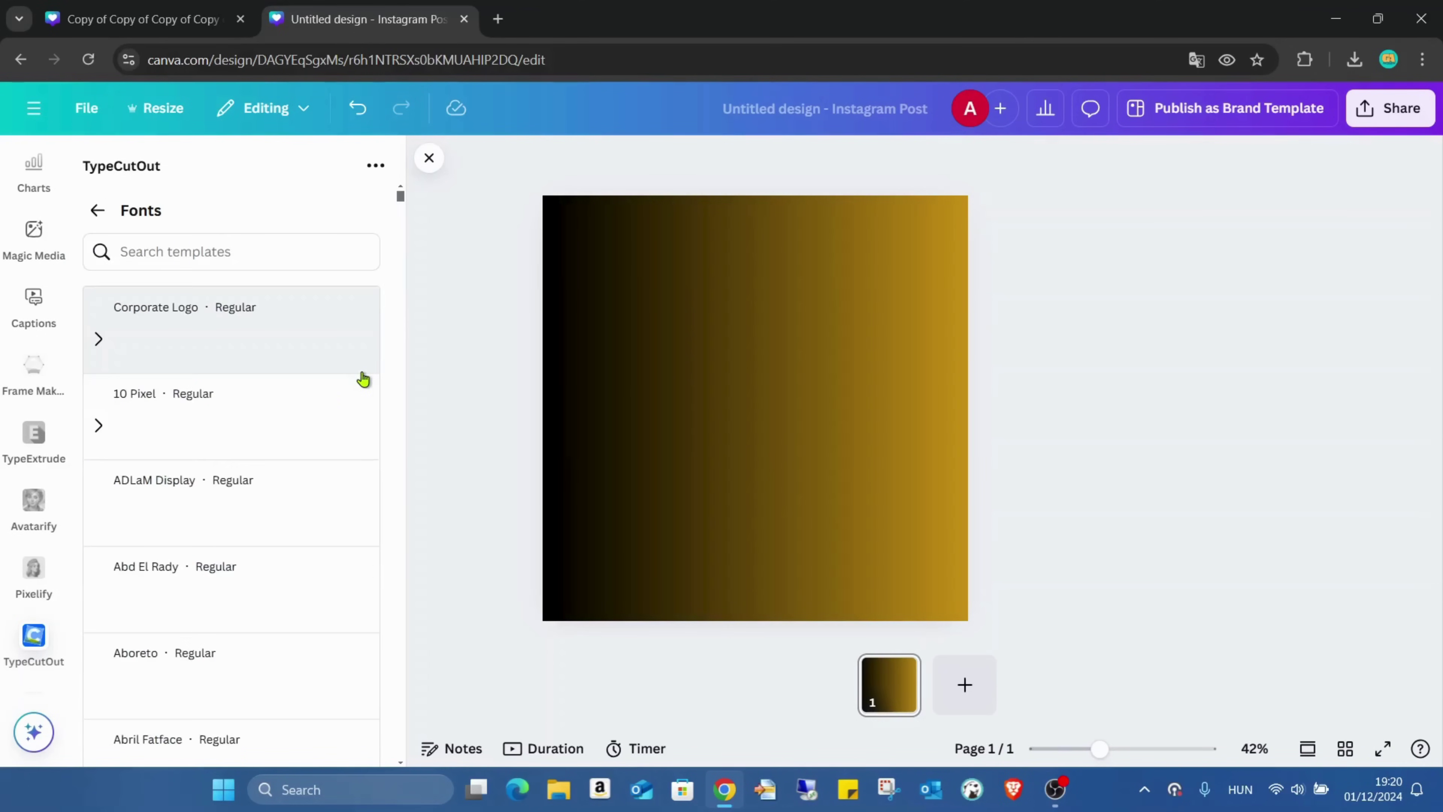
scroll(318, 369, "down", 5)
scroll(310, 418, "down", 3)
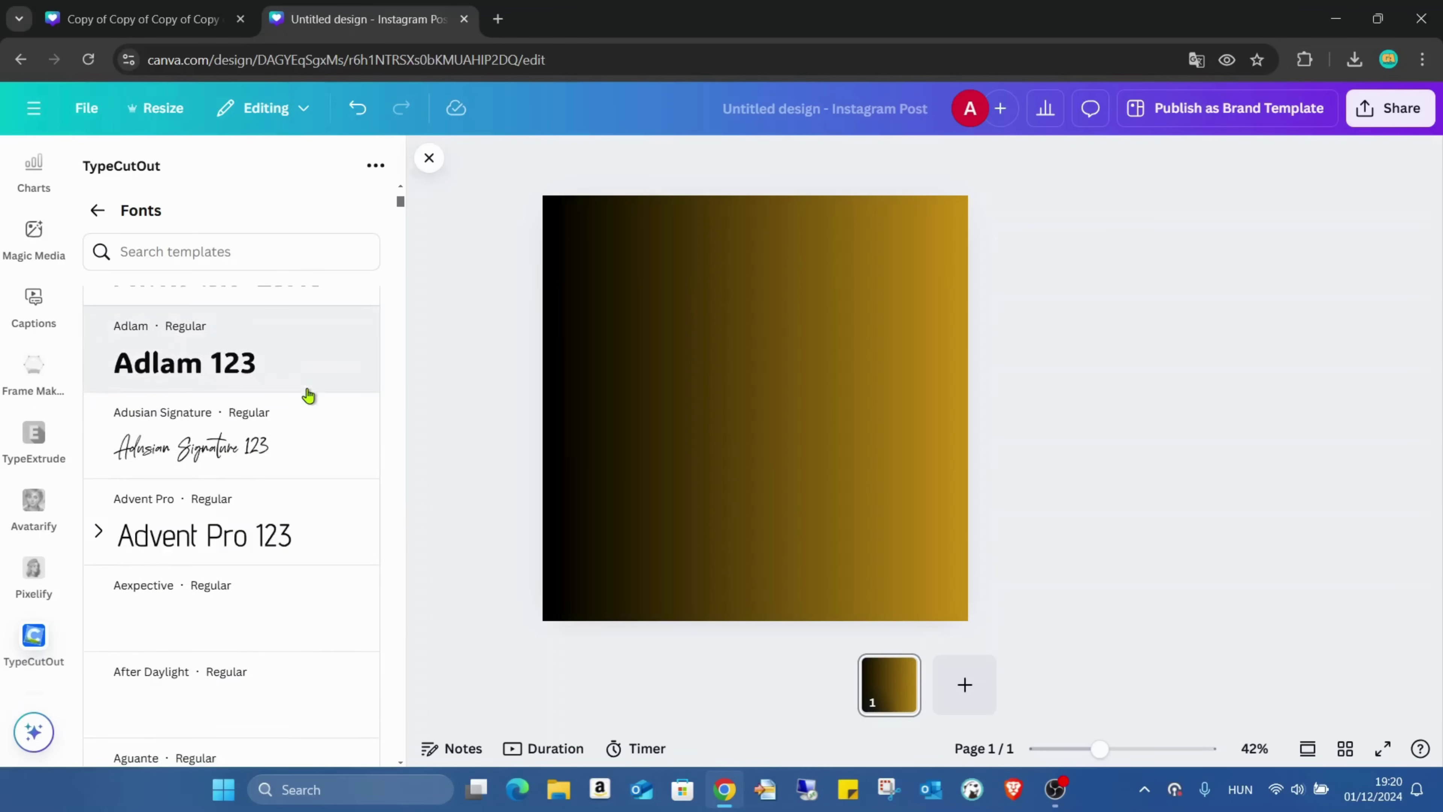
scroll(287, 455, "up", 3)
left_click(294, 468)
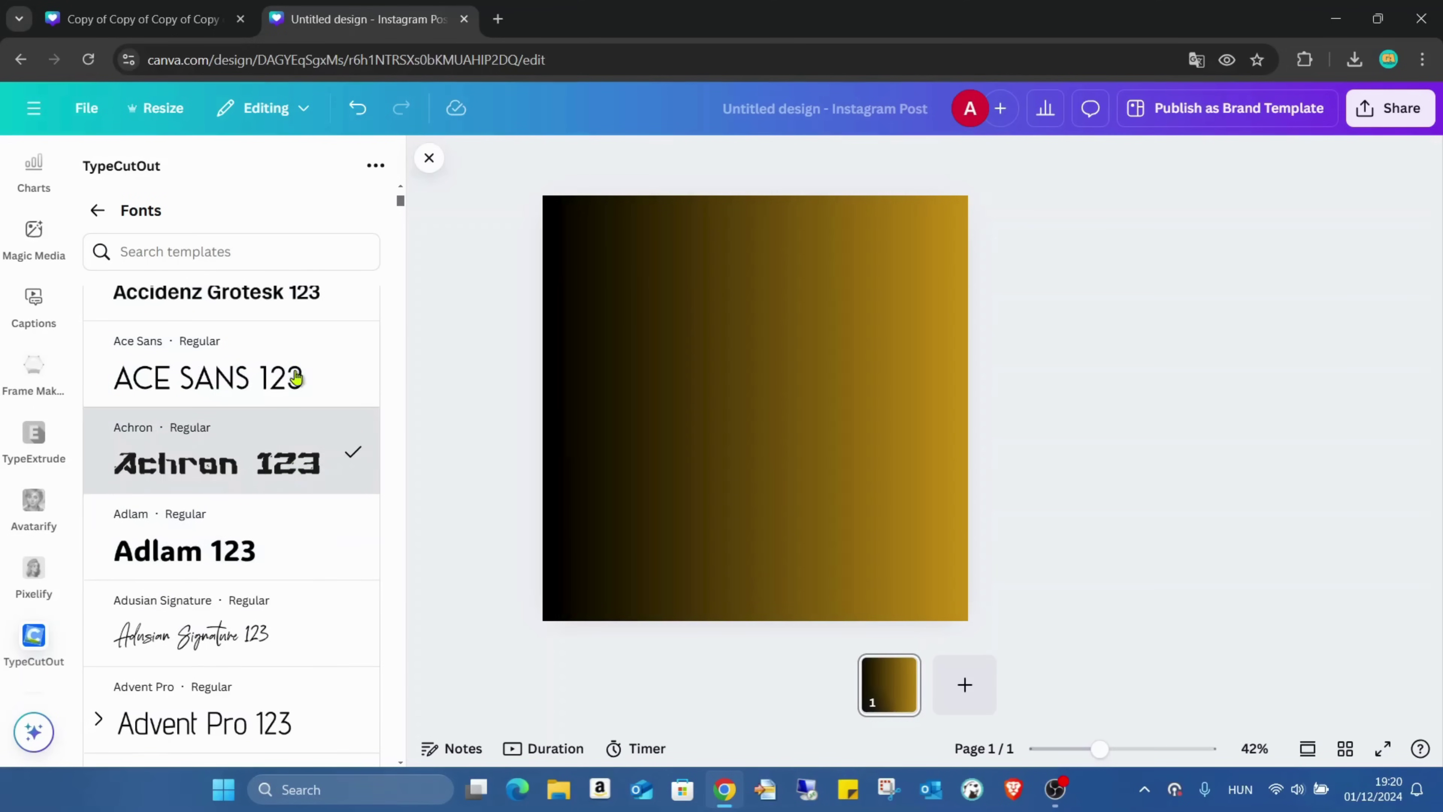
left_click(97, 210)
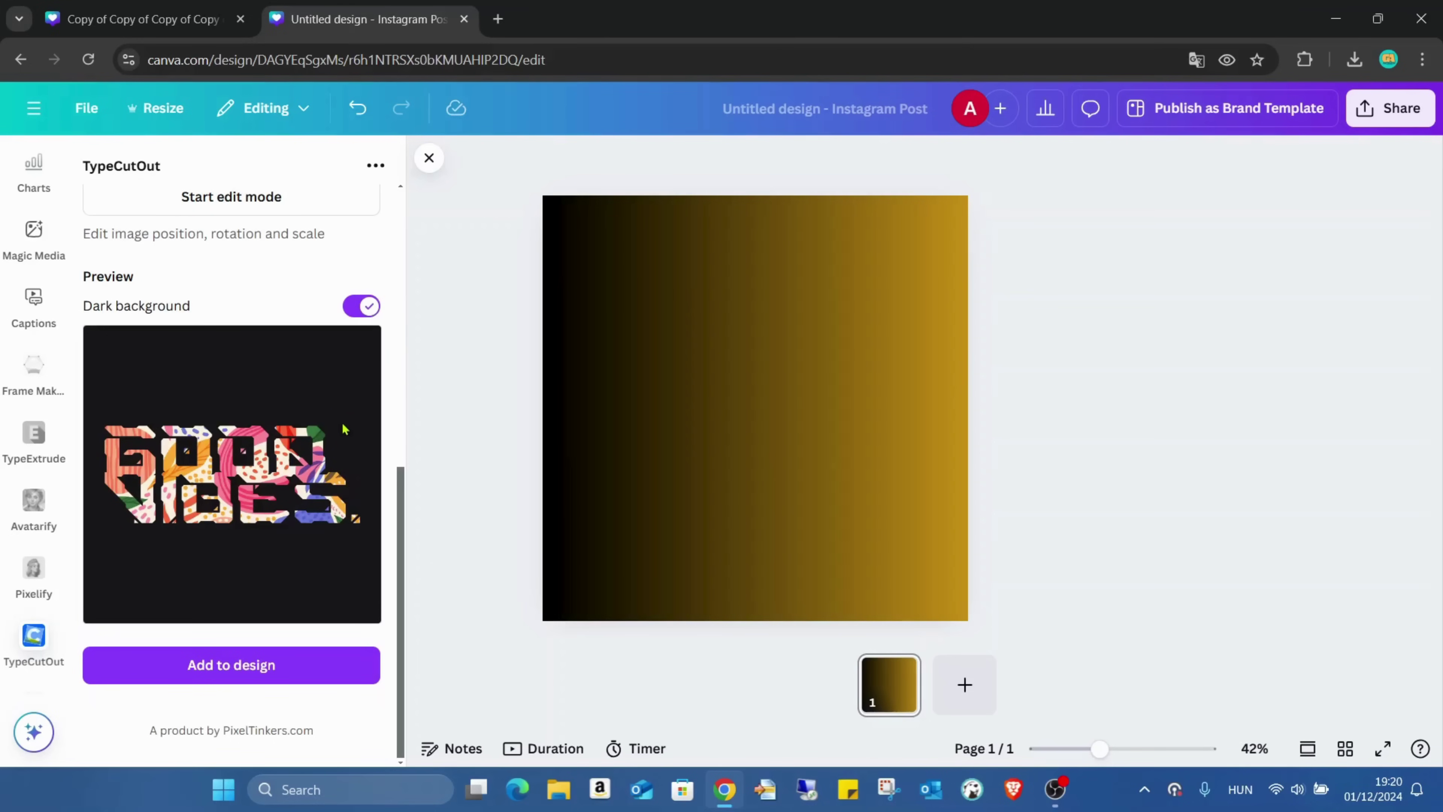
Switch the lettering font to Bagel Fat from further down the font list
scroll(308, 497, "down", 10)
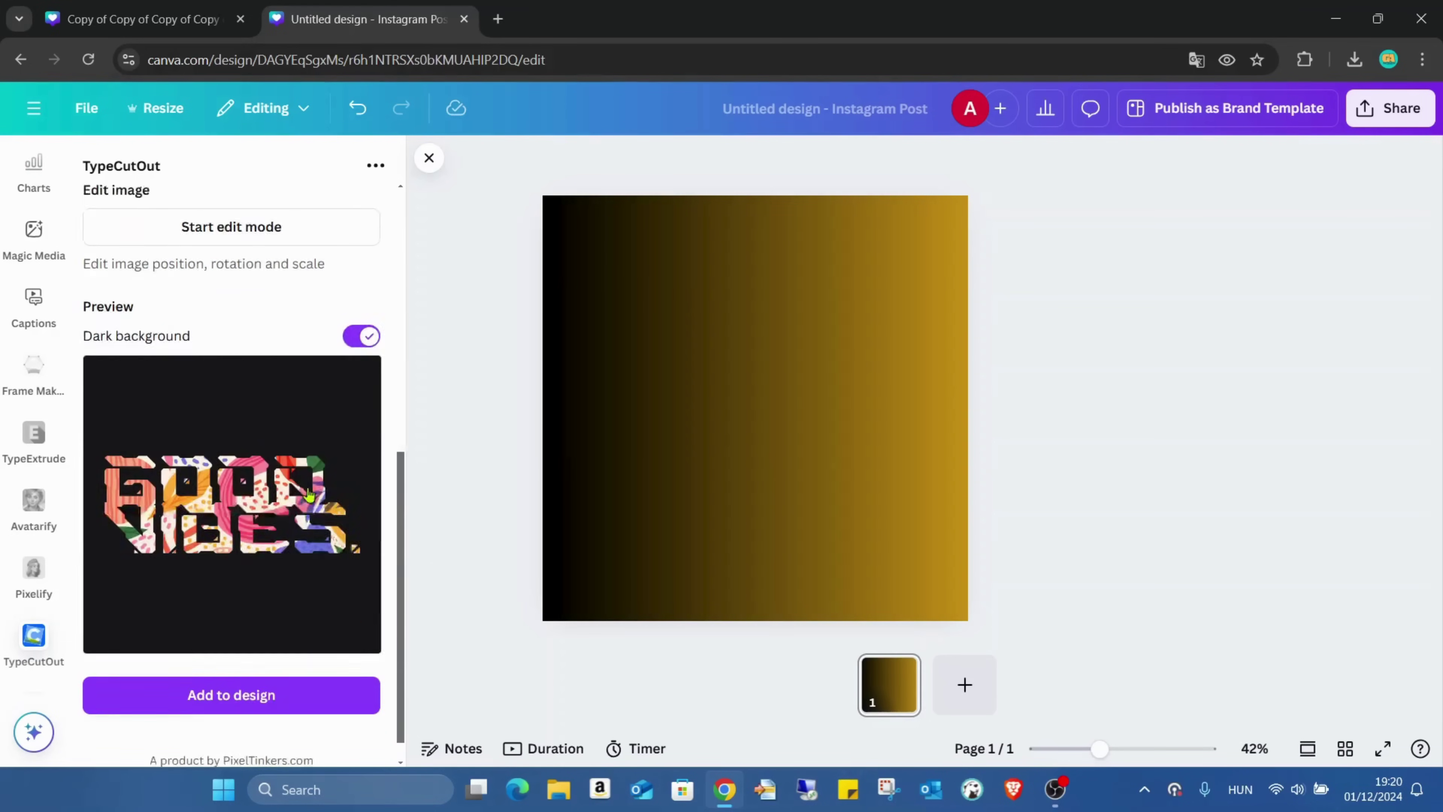
scroll(311, 474, "up", 10)
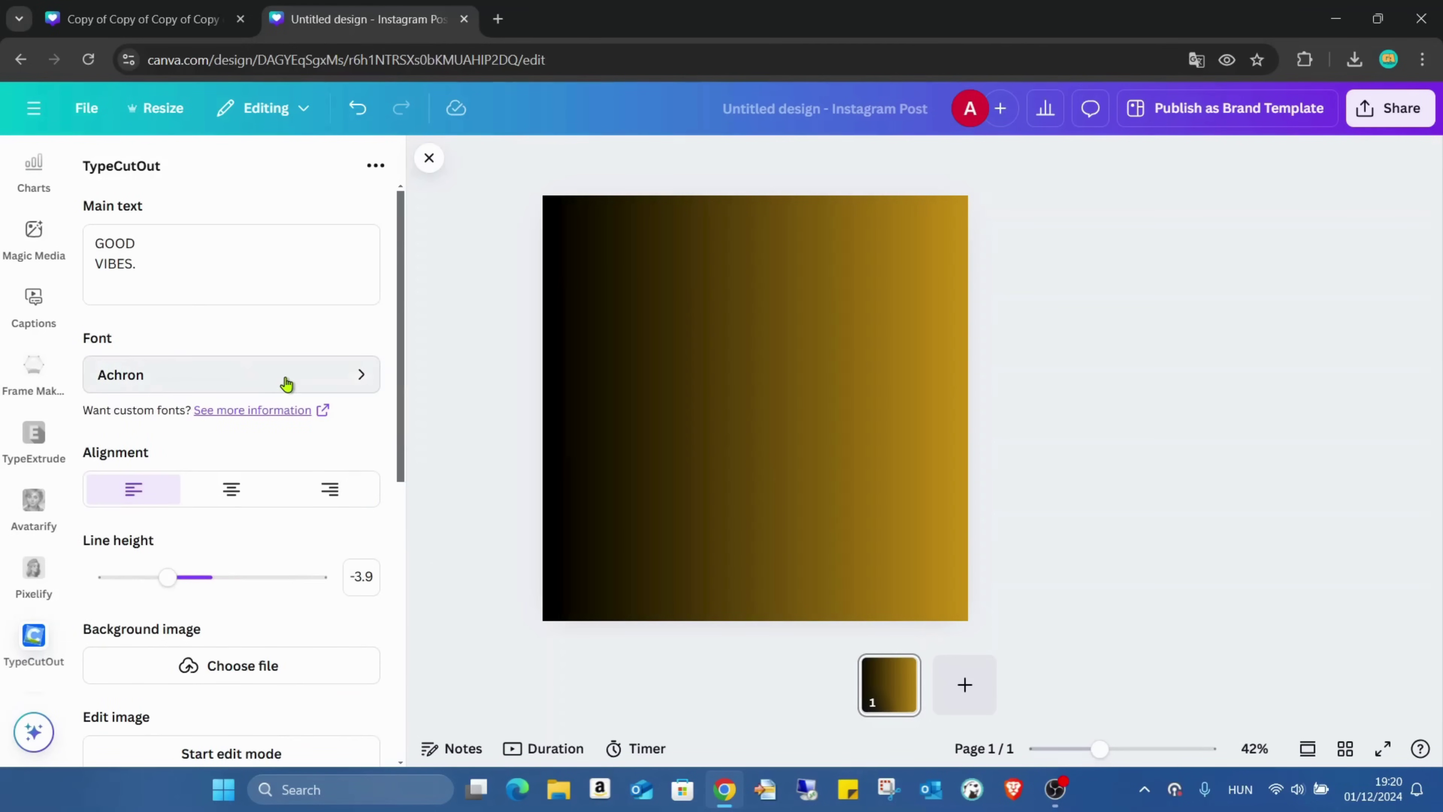
left_click(284, 380)
scroll(319, 429, "down", 5)
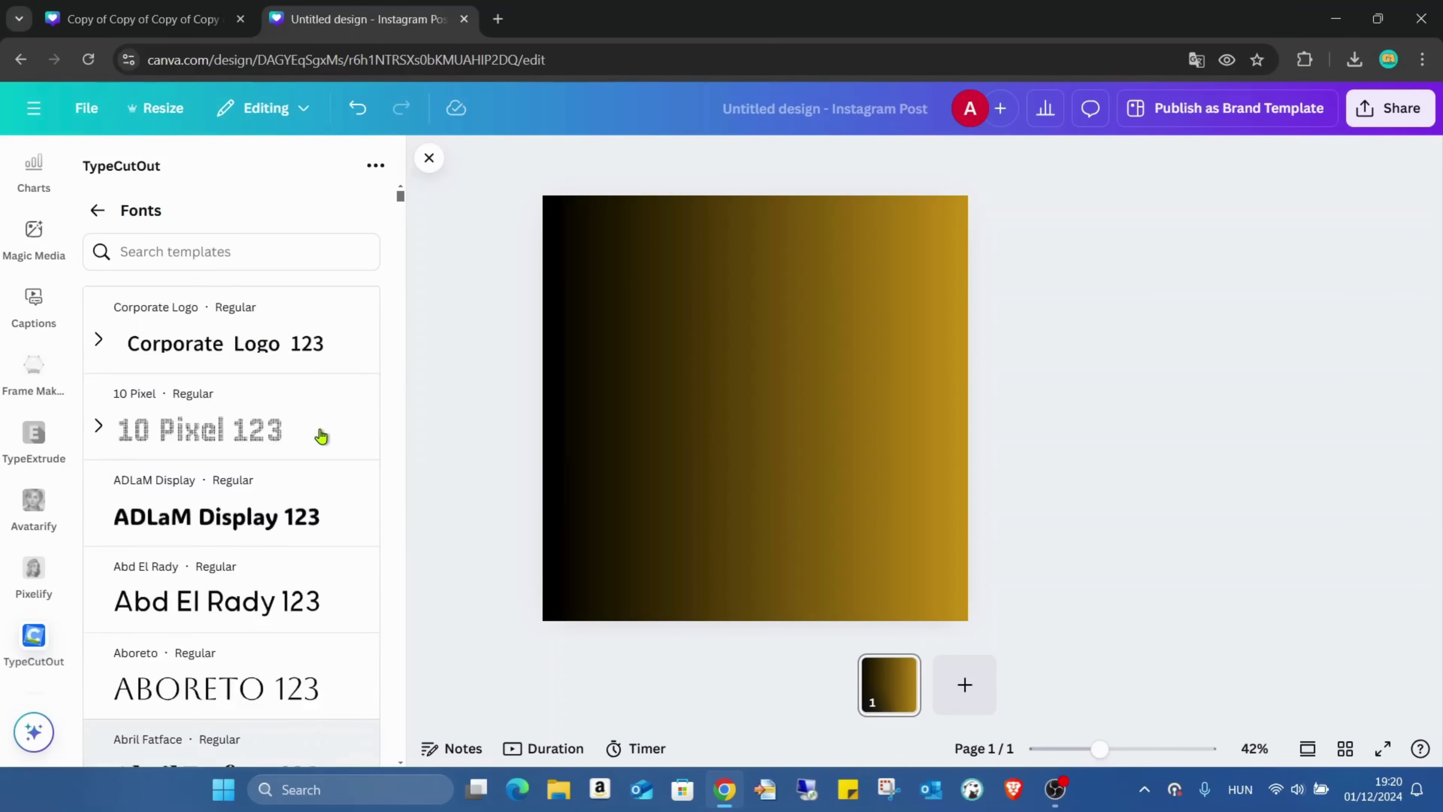
scroll(322, 435, "down", 6)
scroll(321, 436, "down", 5)
scroll(321, 436, "down", 12)
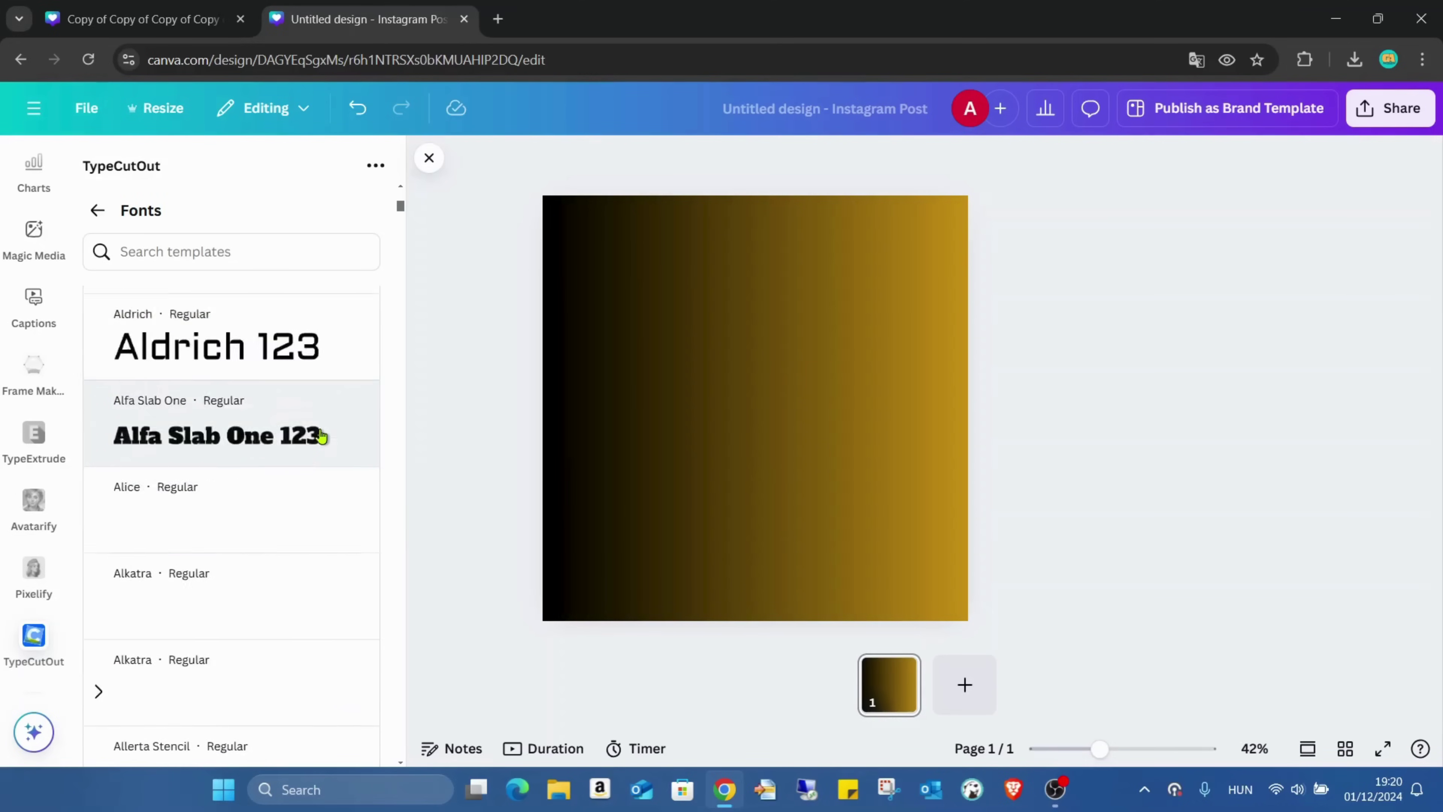
scroll(321, 435, "down", 8)
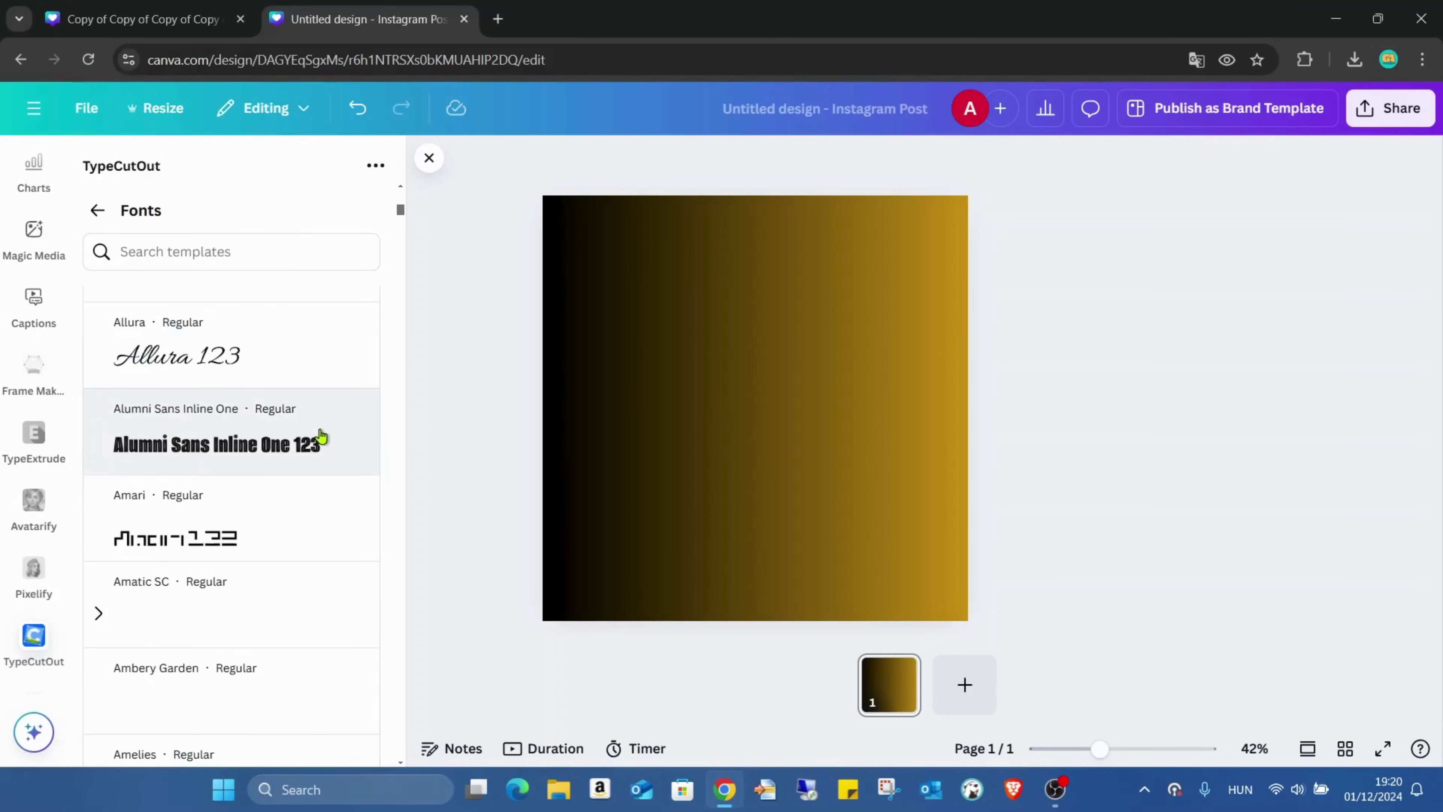
scroll(321, 436, "down", 10)
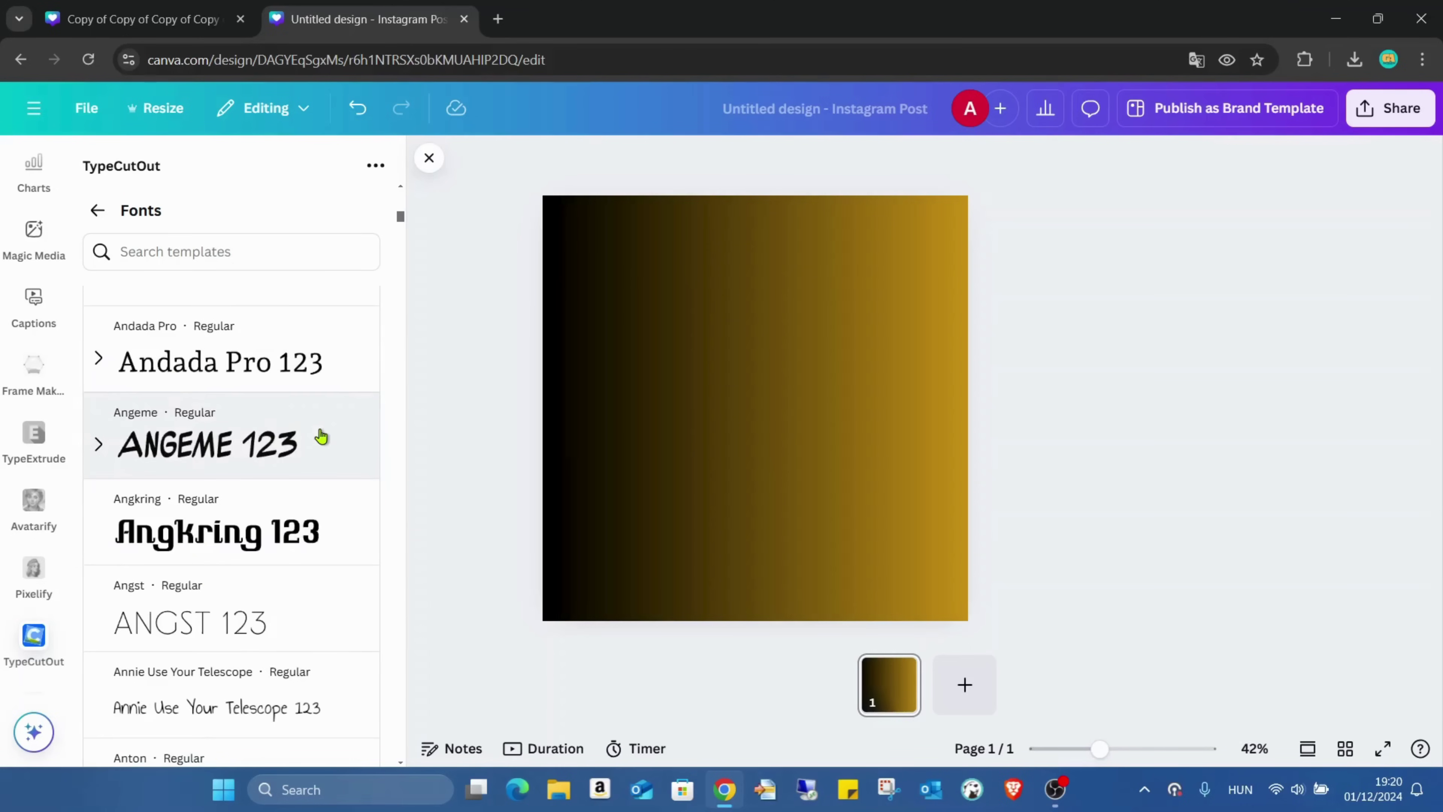
scroll(321, 436, "down", 7)
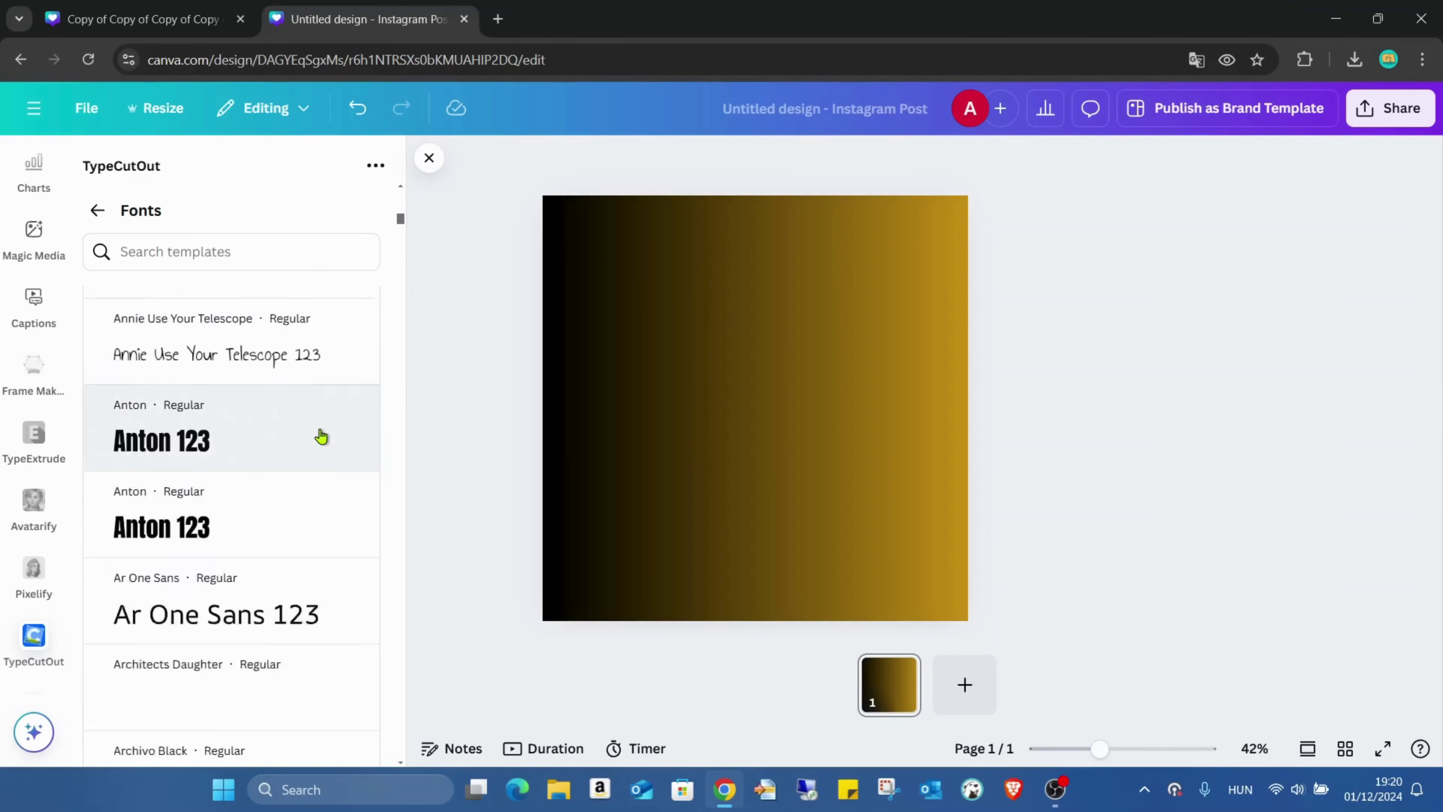
scroll(321, 435, "down", 12)
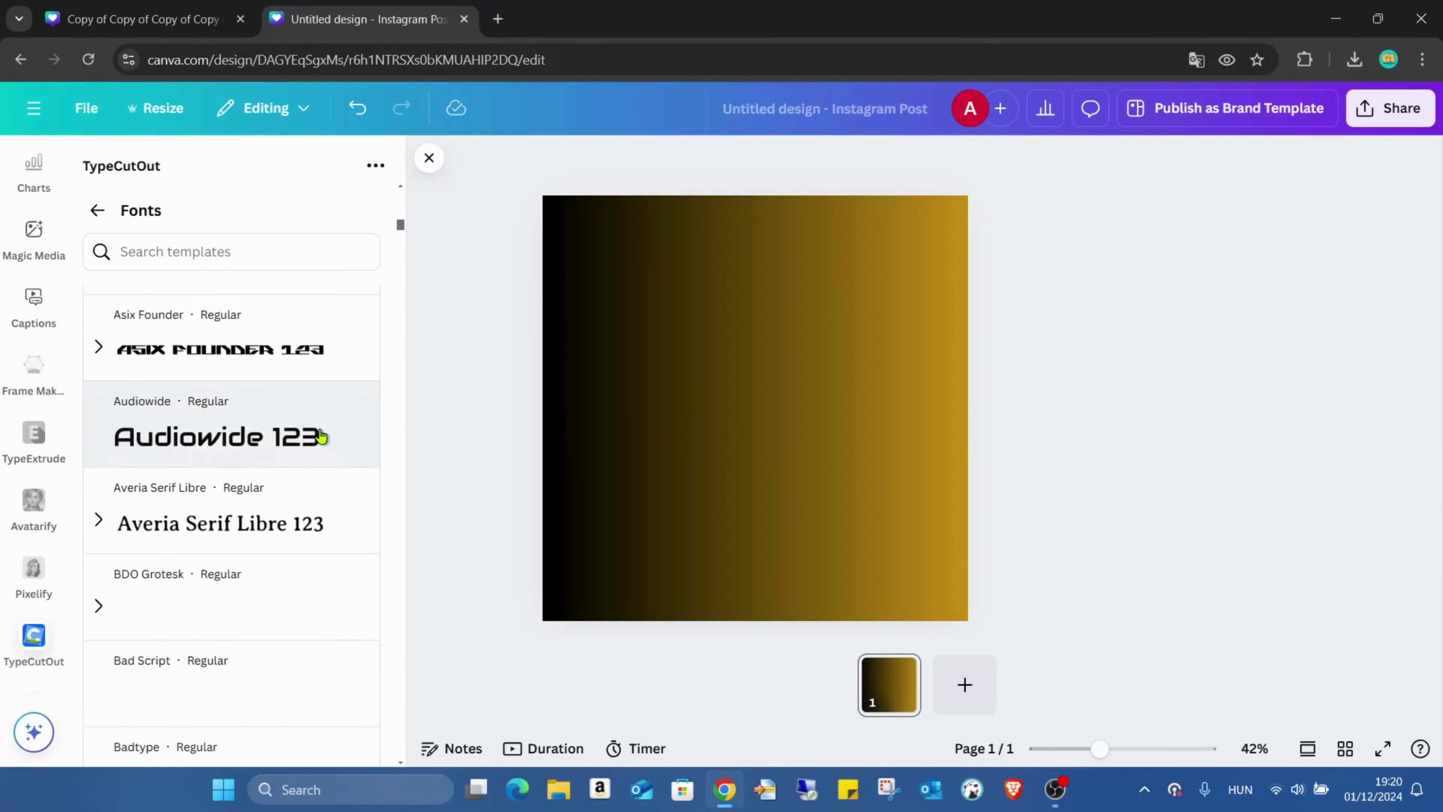
scroll(321, 436, "up", 3)
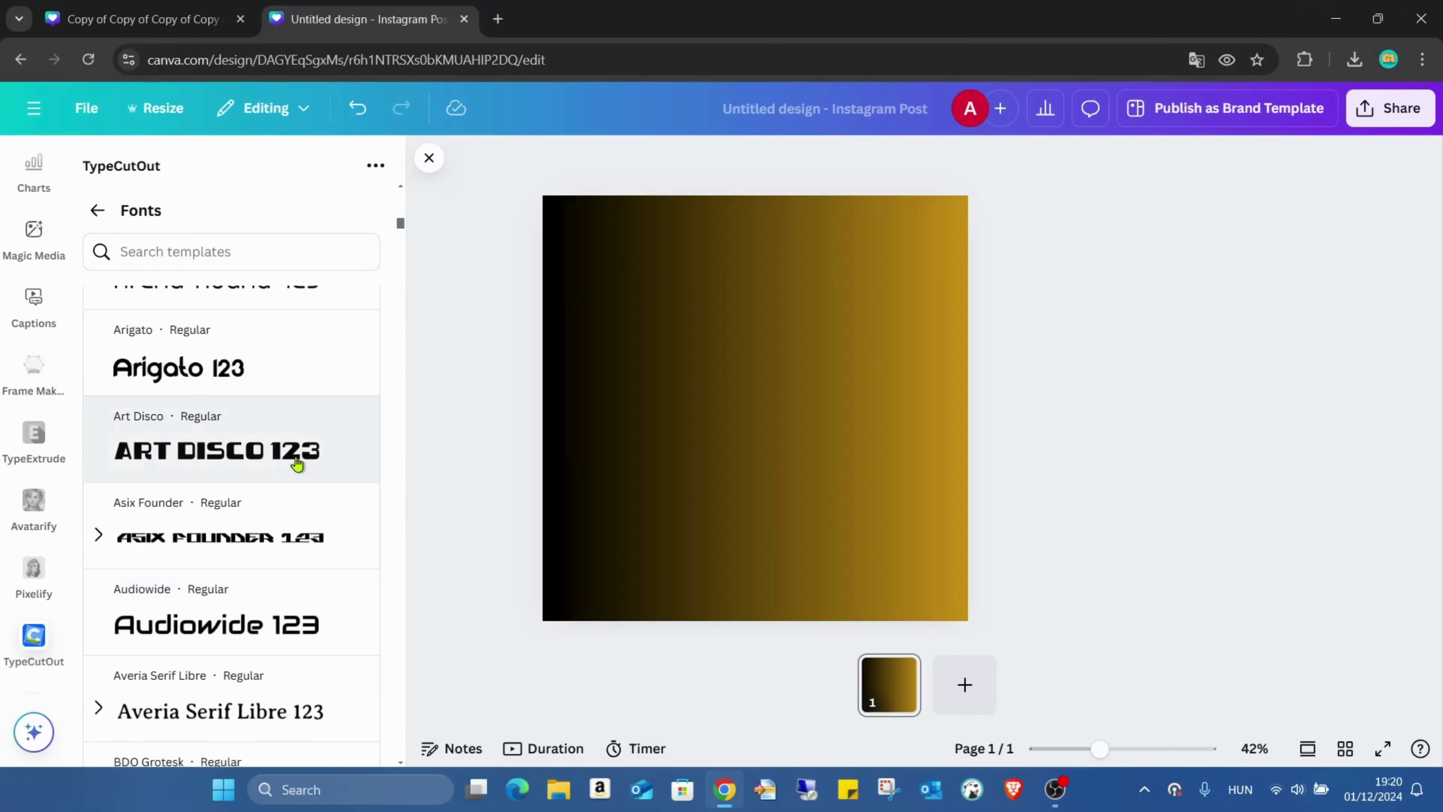
scroll(296, 461, "down", 12)
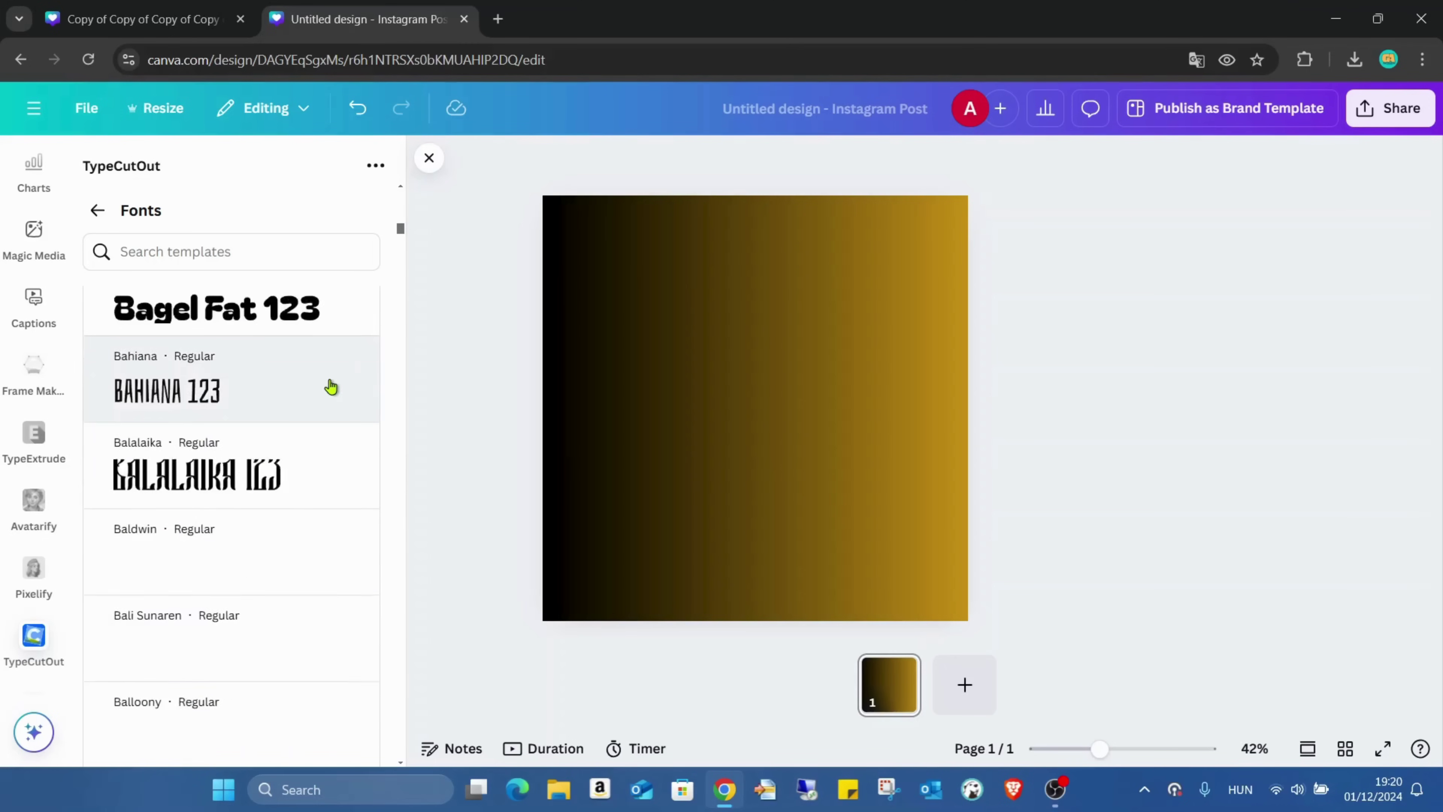
scroll(328, 390, "up", 4)
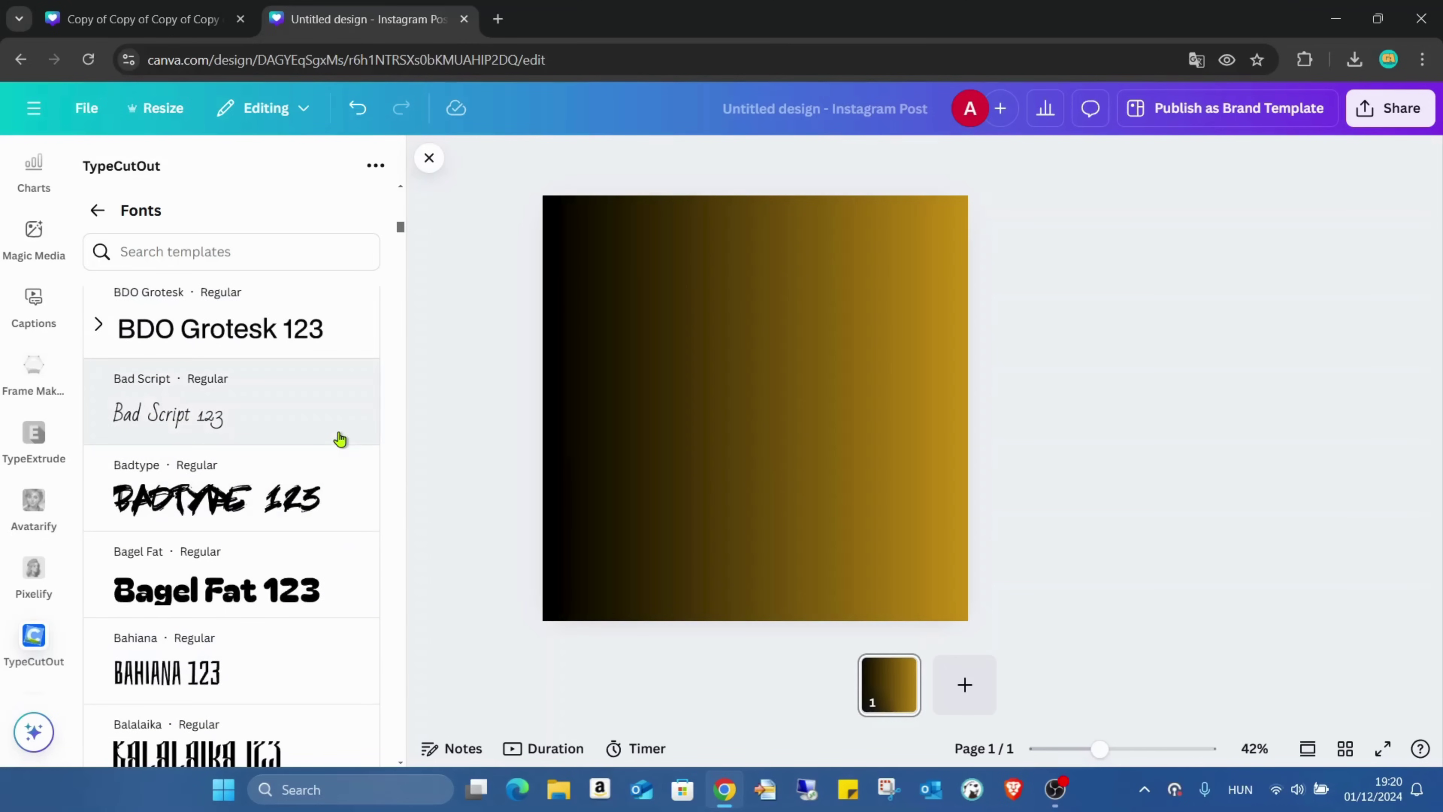
left_click(275, 590)
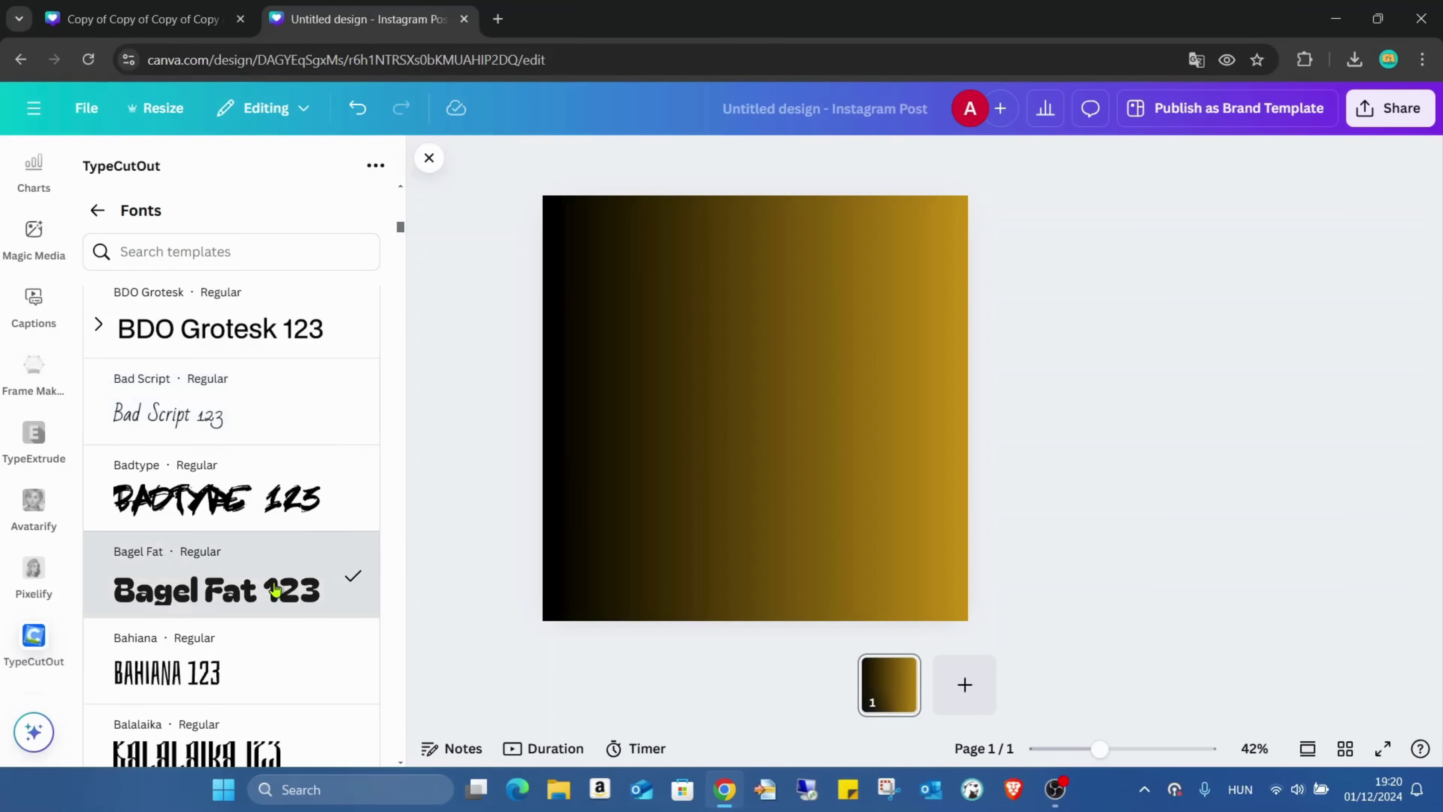
Return to the TypeCutOut settings and review the Bagel Fat lettering in the preview
left_click(97, 210)
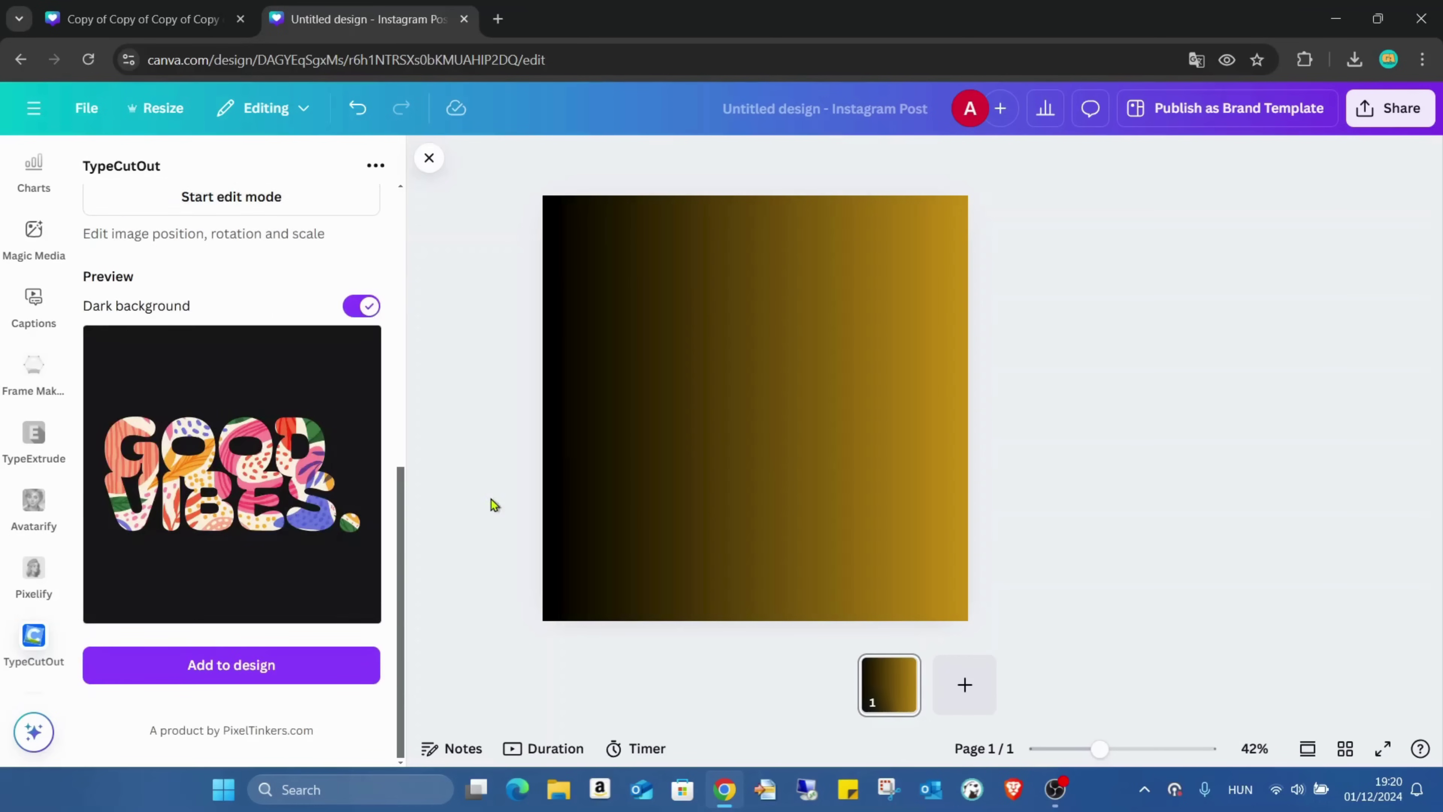
scroll(293, 397, "up", 7)
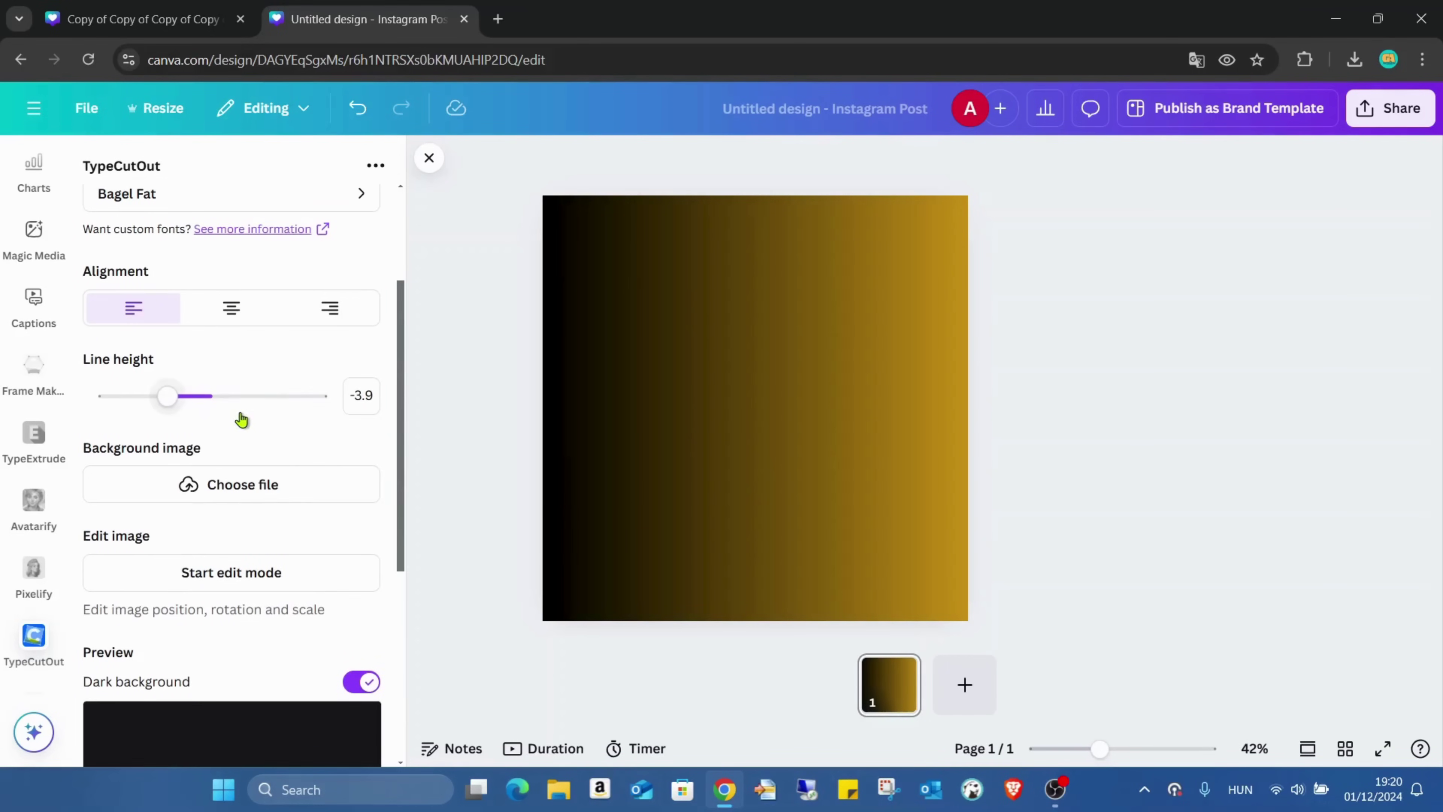
scroll(256, 403, "down", 5)
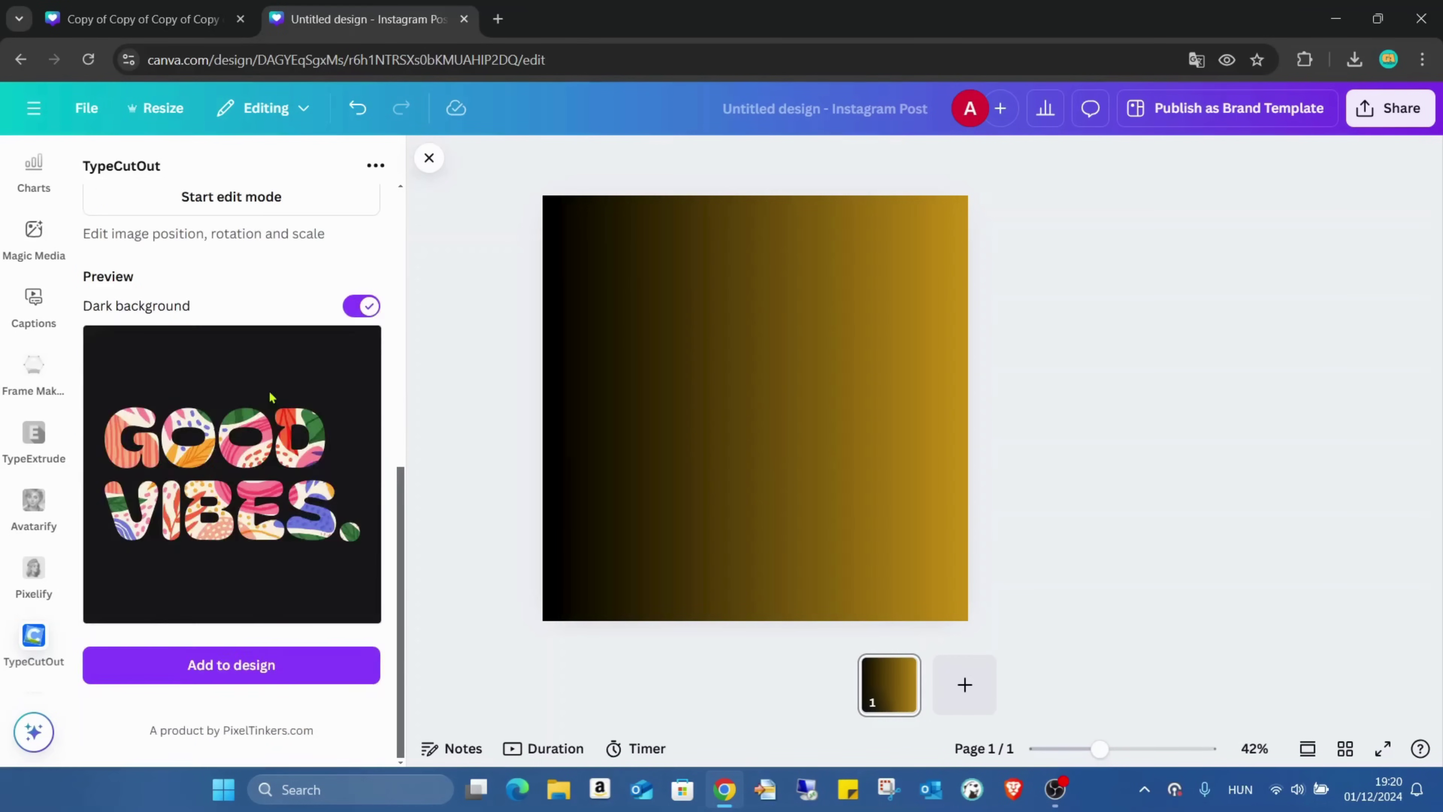
scroll(279, 410, "up", 5)
left_click_drag(190, 301, 192, 303)
scroll(255, 341, "down", 3)
scroll(286, 358, "up", 6)
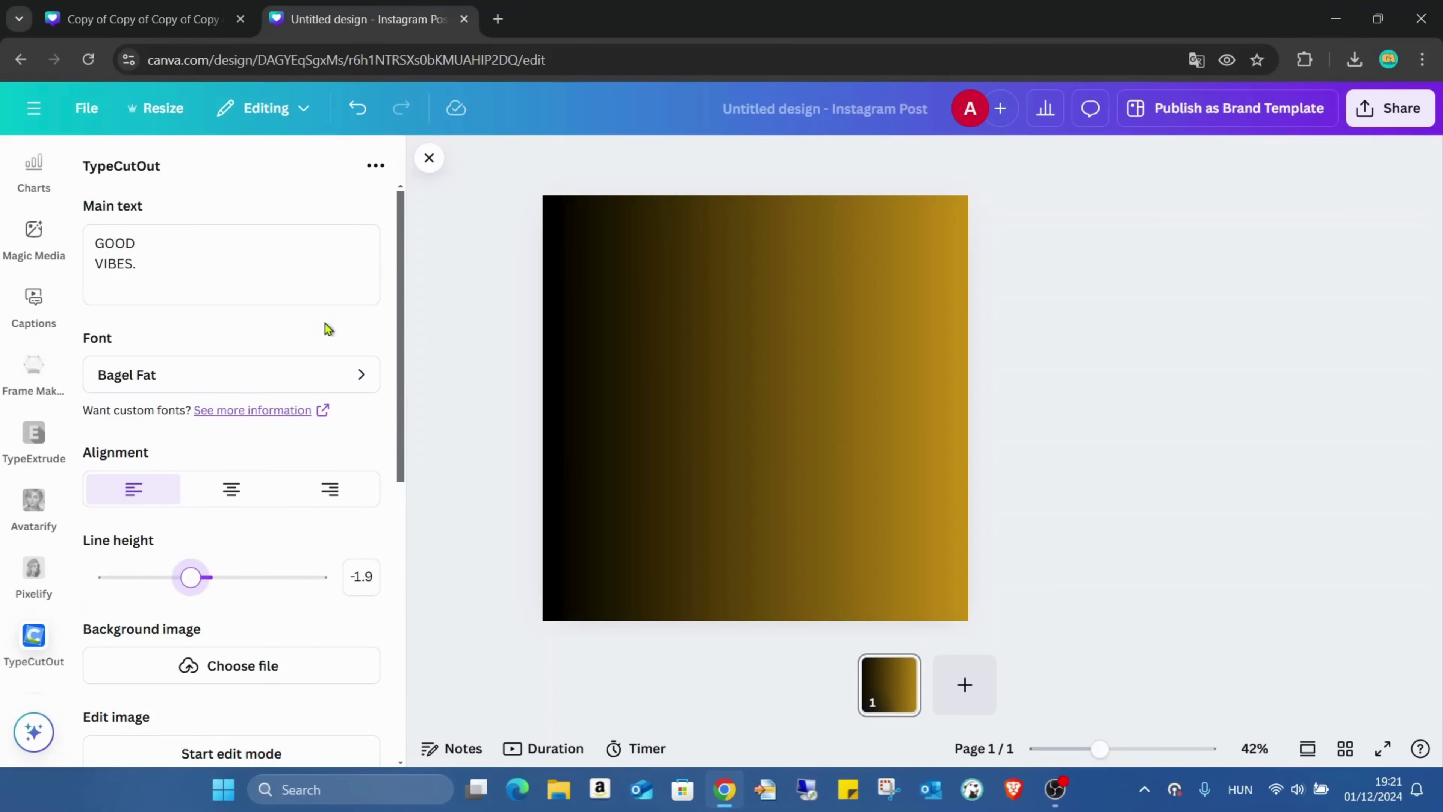
scroll(325, 341, "down", 7)
scroll(284, 318, "up", 3)
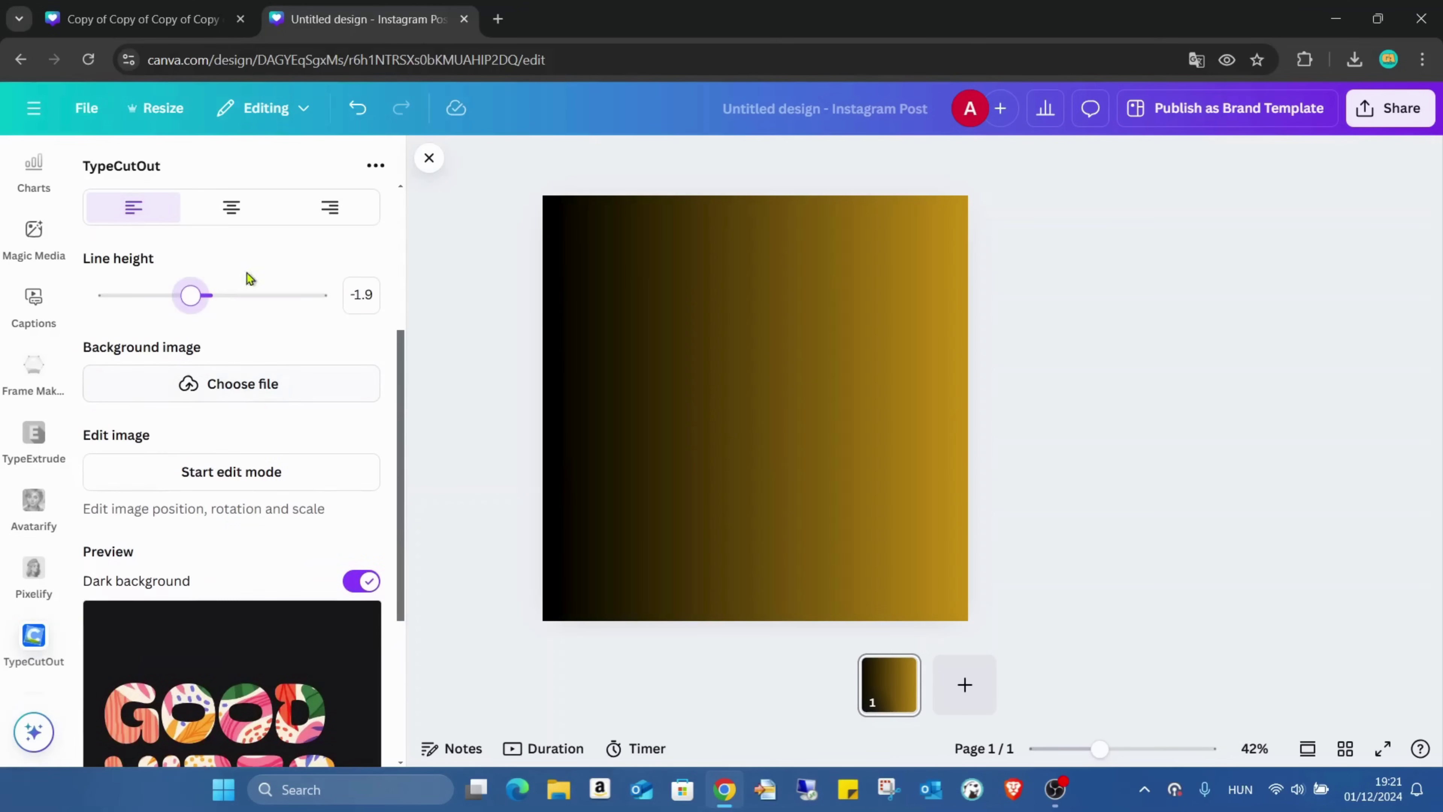
Try the alignment options, leave the text centered, and scroll to Background image
left_click(232, 212)
left_click(326, 208)
left_click(235, 216)
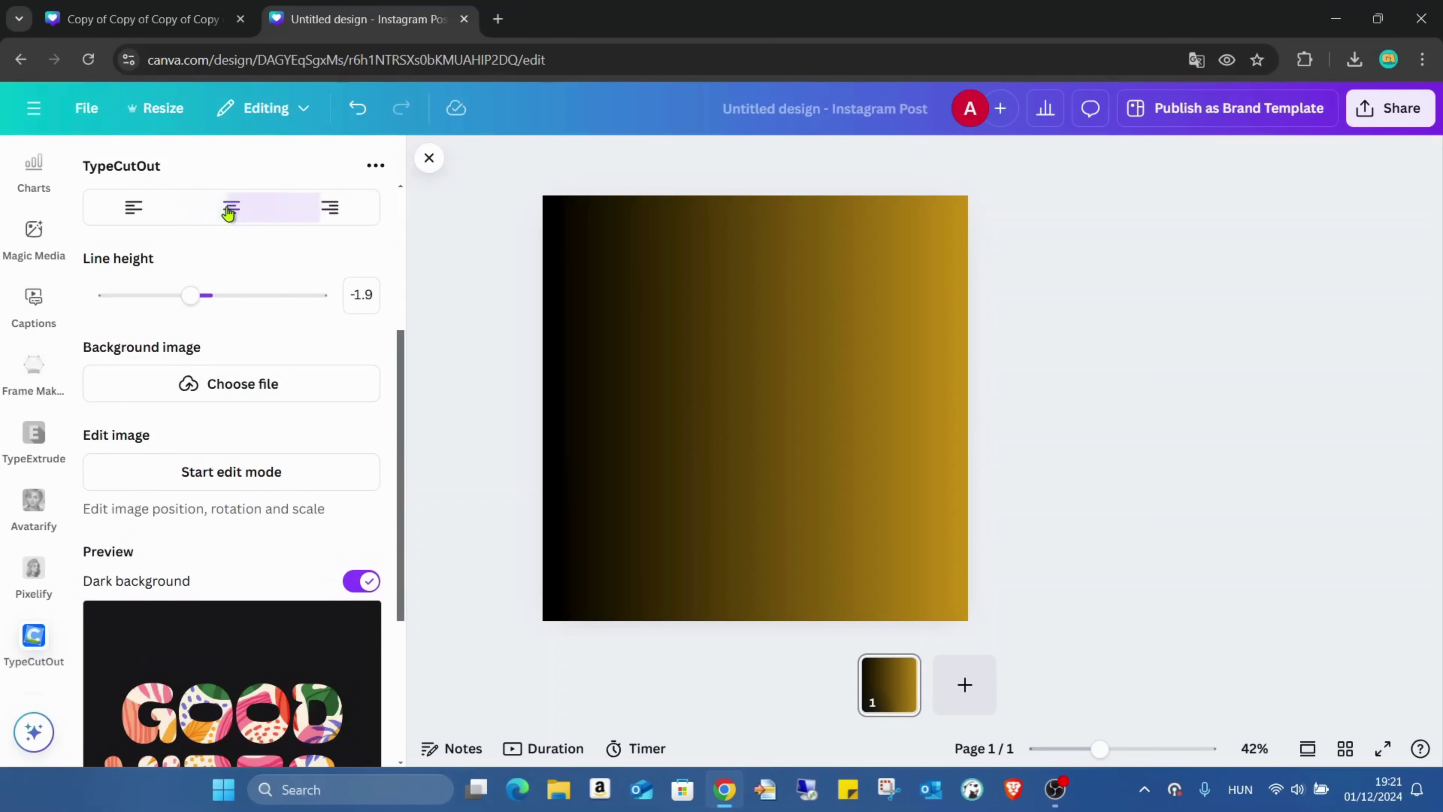
left_click(160, 215)
left_click(245, 215)
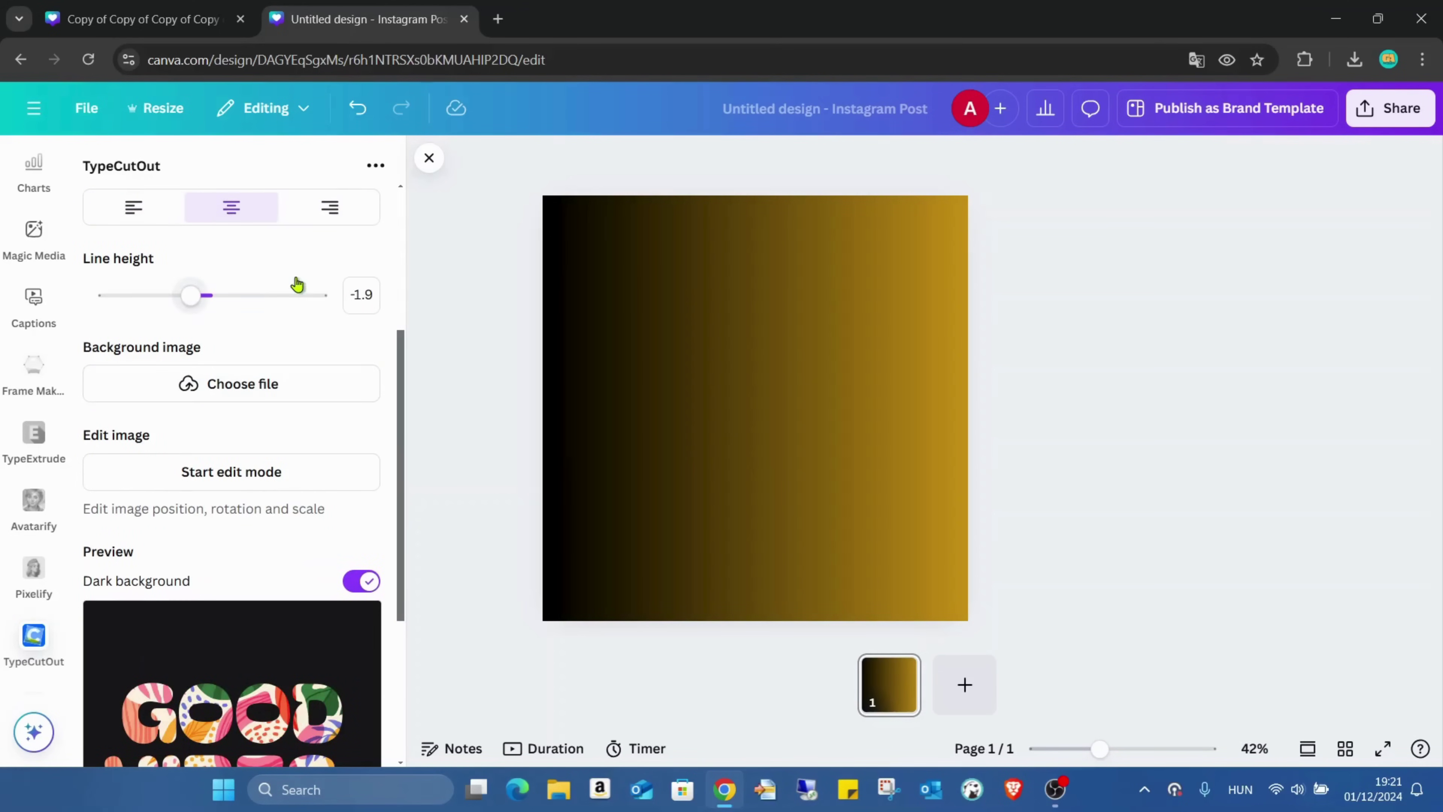
scroll(383, 335, "down", 5)
scroll(381, 341, "up", 7)
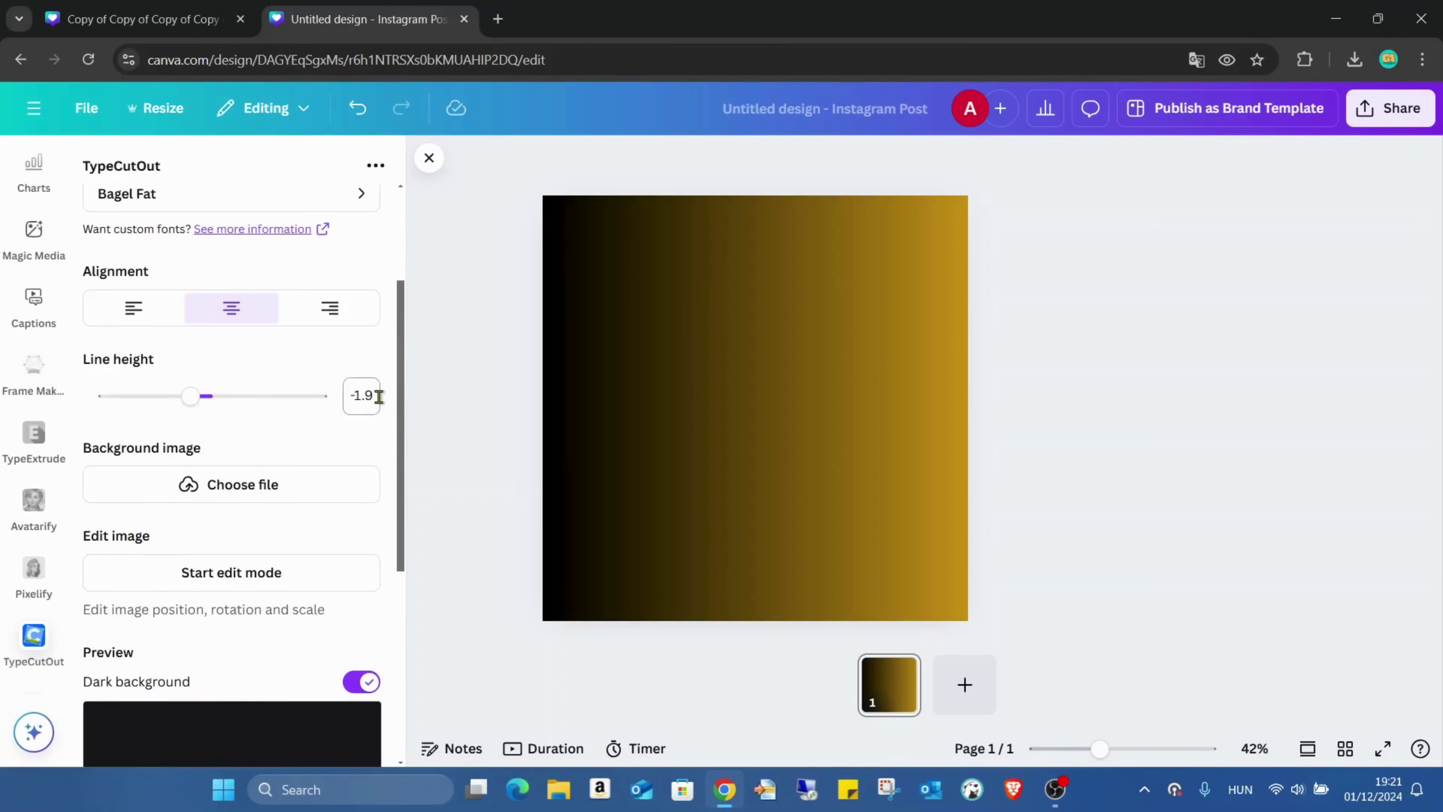
scroll(375, 398, "up", 3)
scroll(359, 323, "down", 3)
scroll(358, 319, "down", 3)
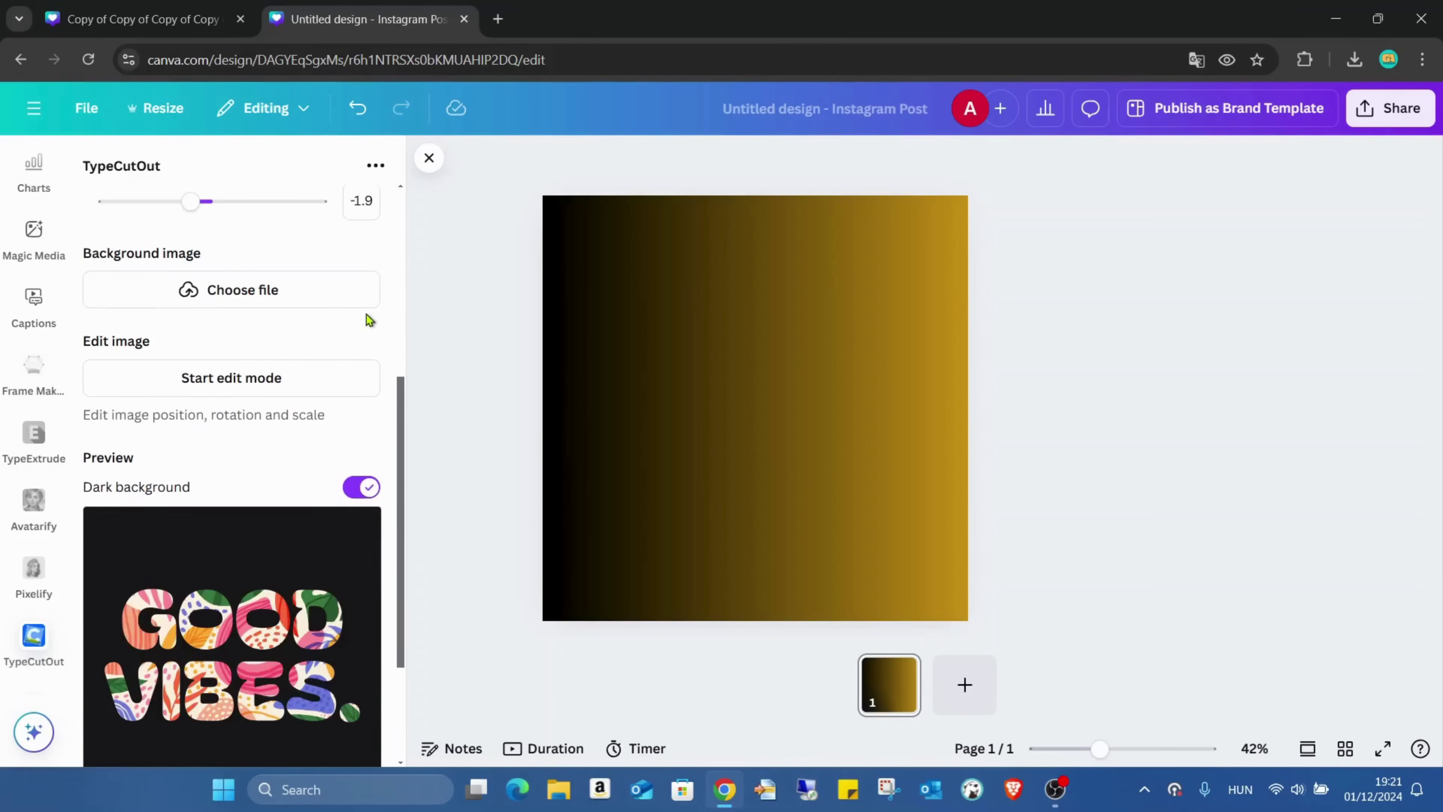
Upload the Christmas candle photo from Downloads as the cut-out's background image
left_click(290, 303)
left_click(341, 251)
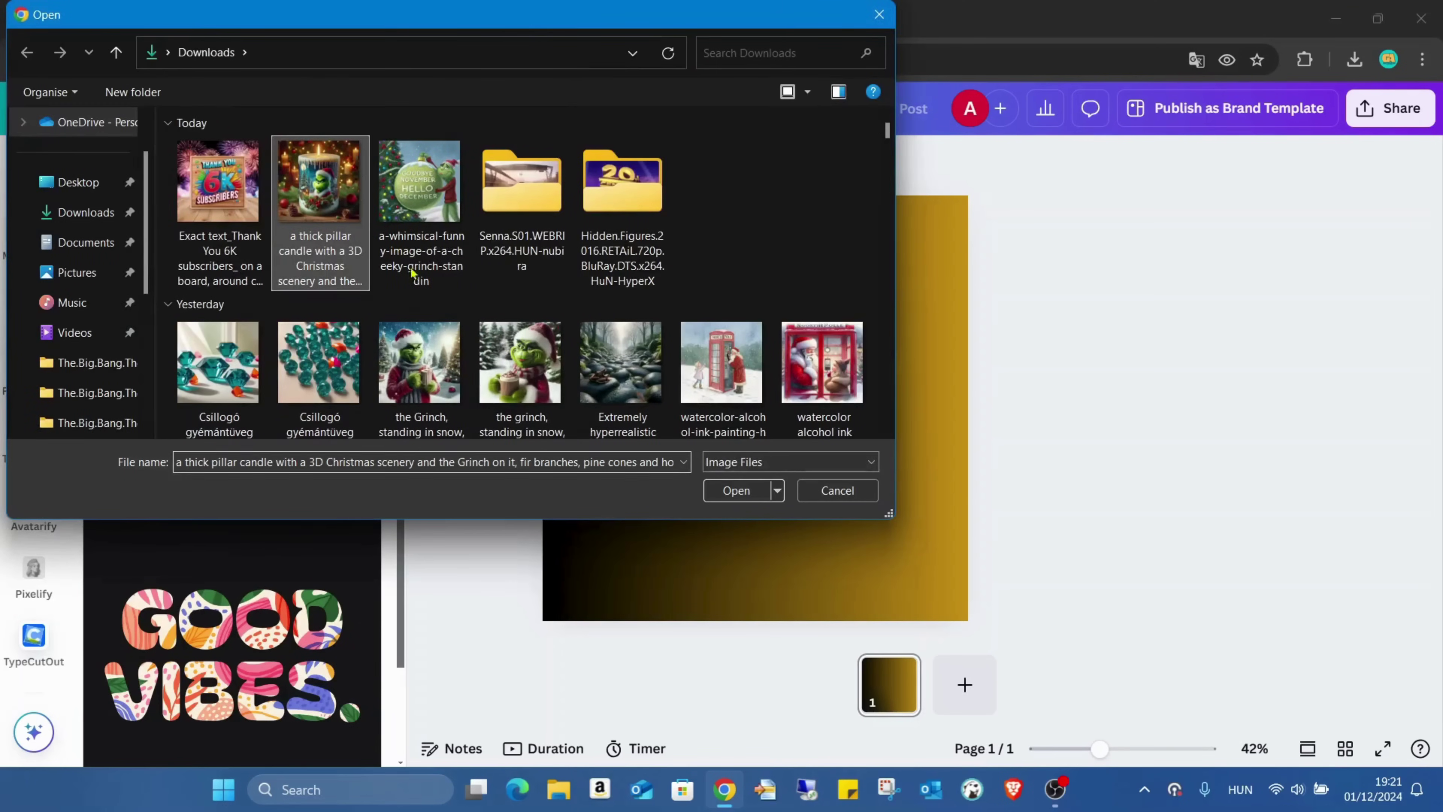
left_click(735, 490)
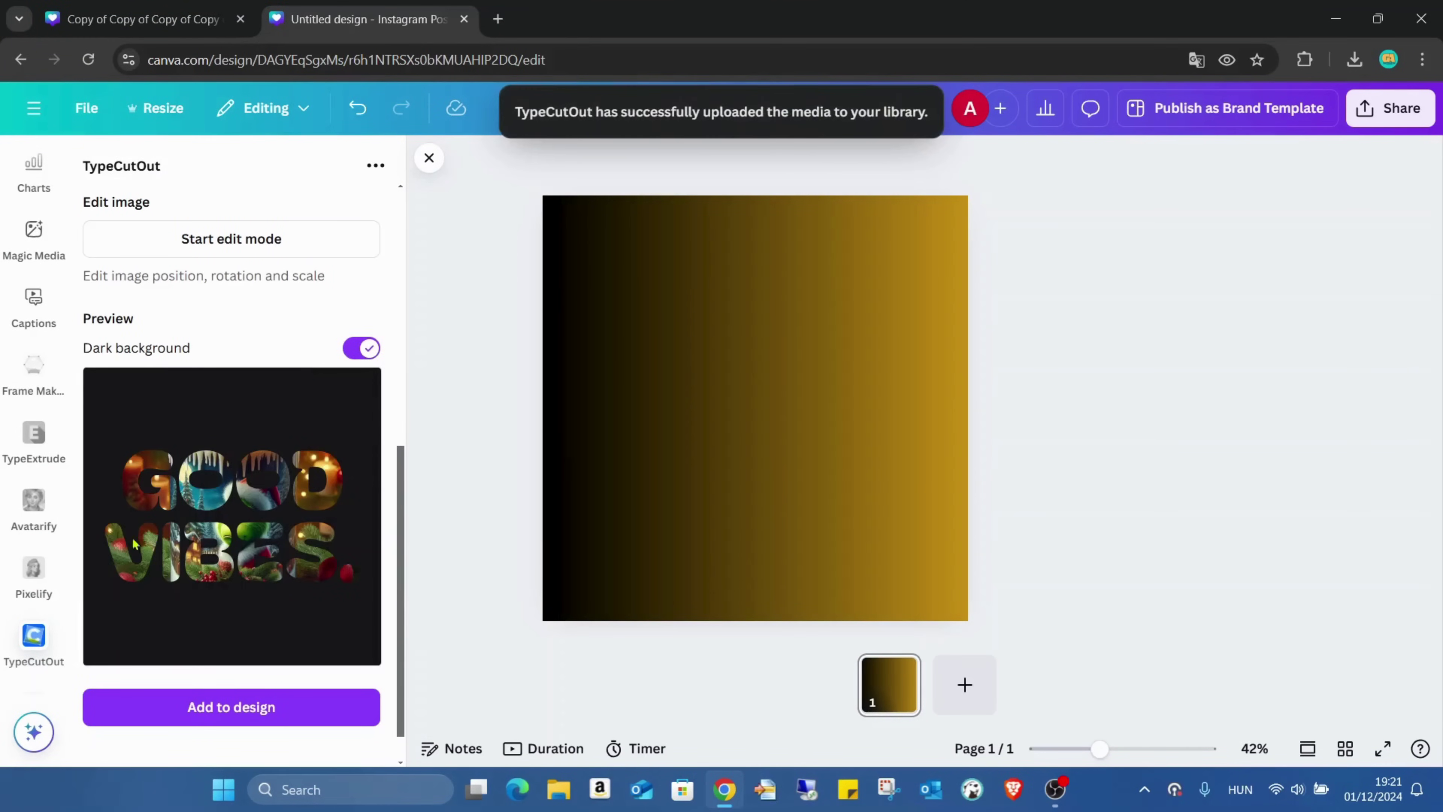
scroll(347, 428, "up", 3)
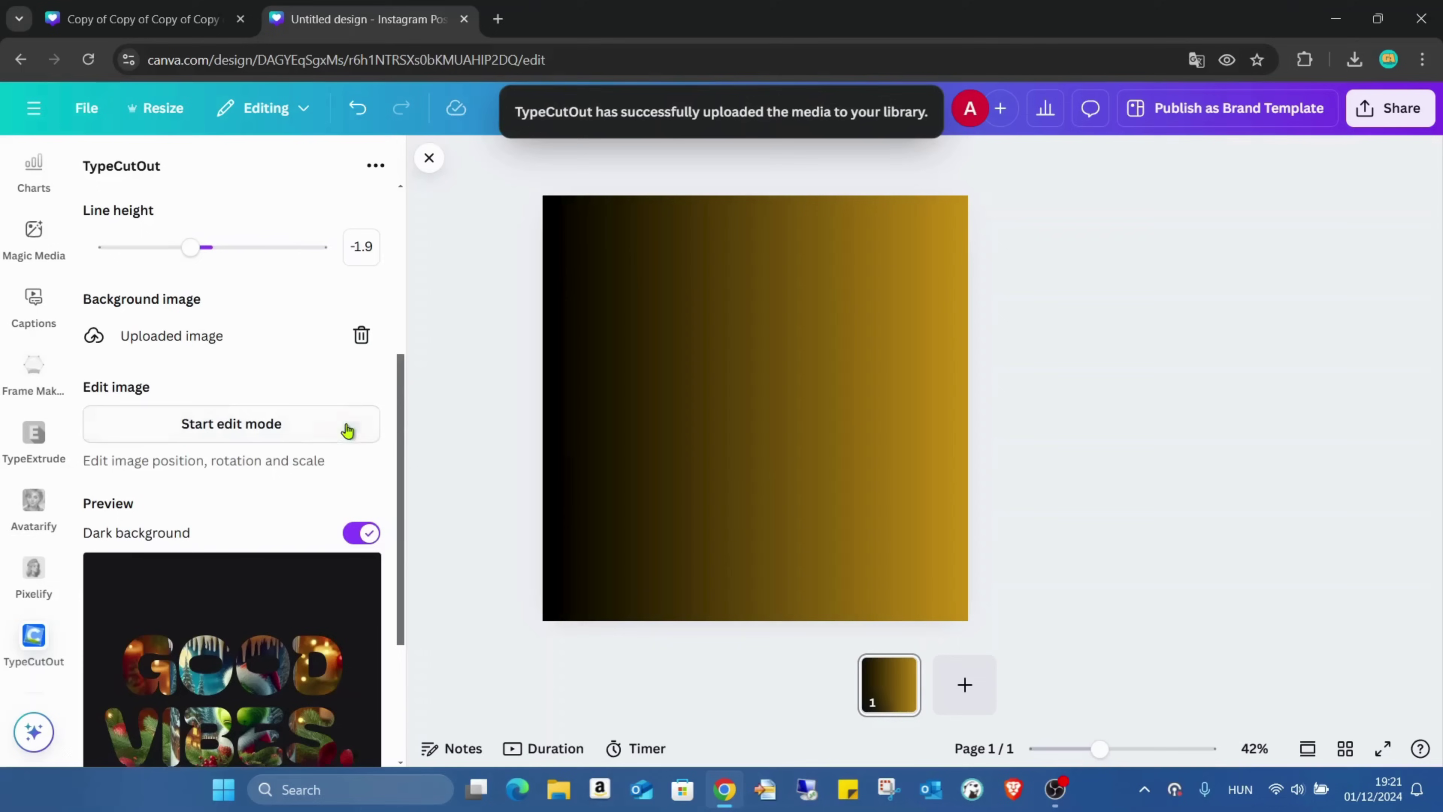
scroll(286, 444, "down", 3)
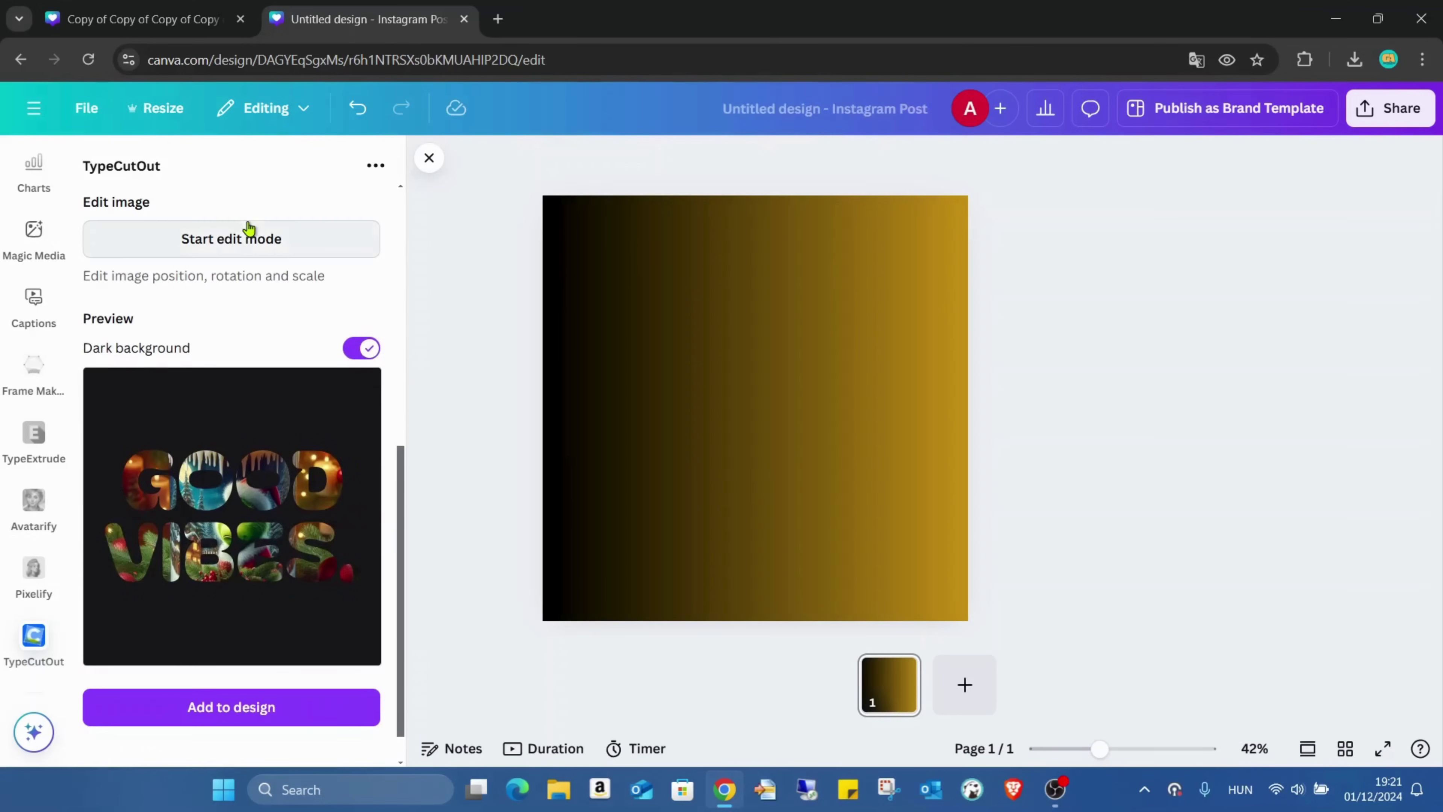
Scale the candle photo to 0.359 and drag it so the Grinch fills the letters
left_click(296, 256)
scroll(267, 290, "down", 1)
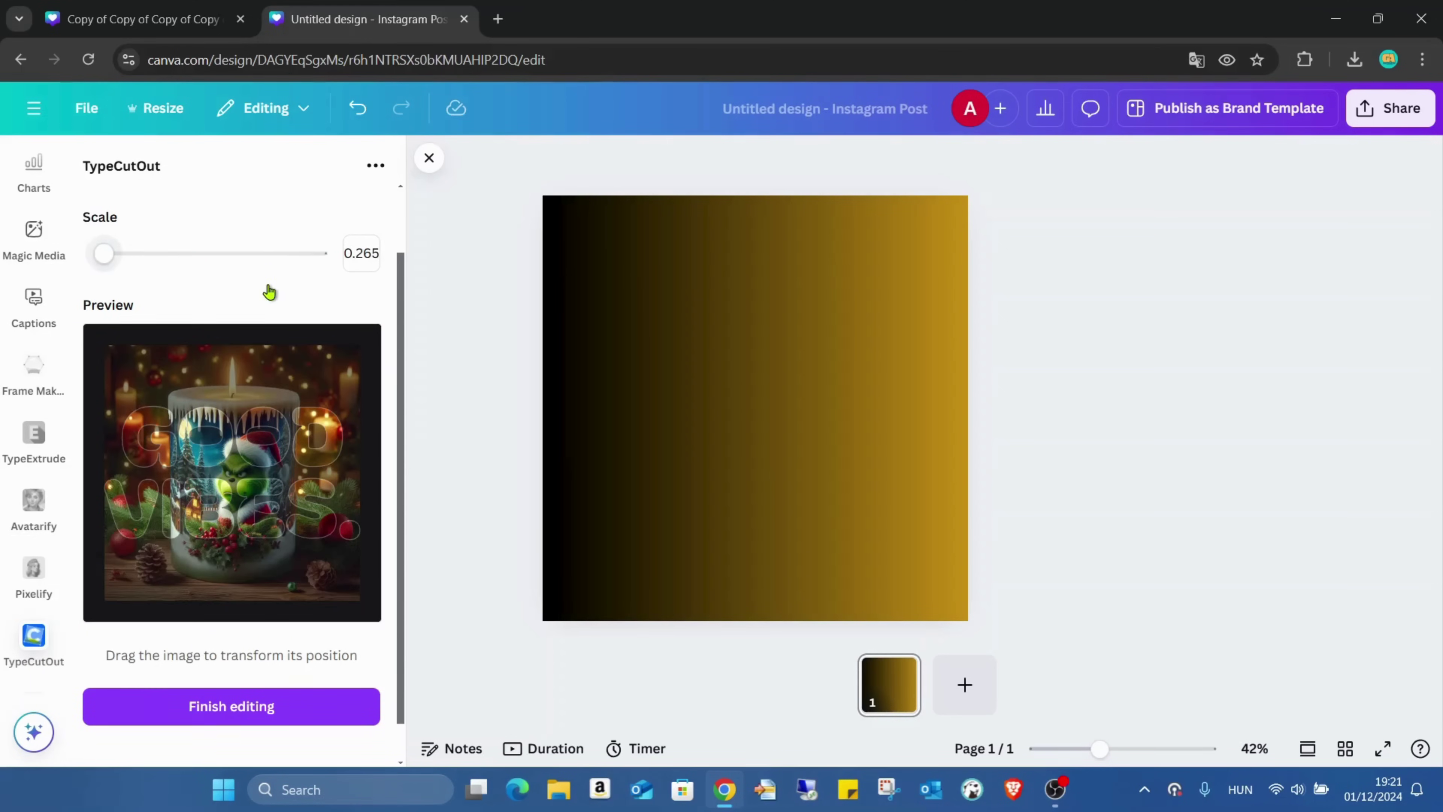
scroll(268, 307, "up", 2)
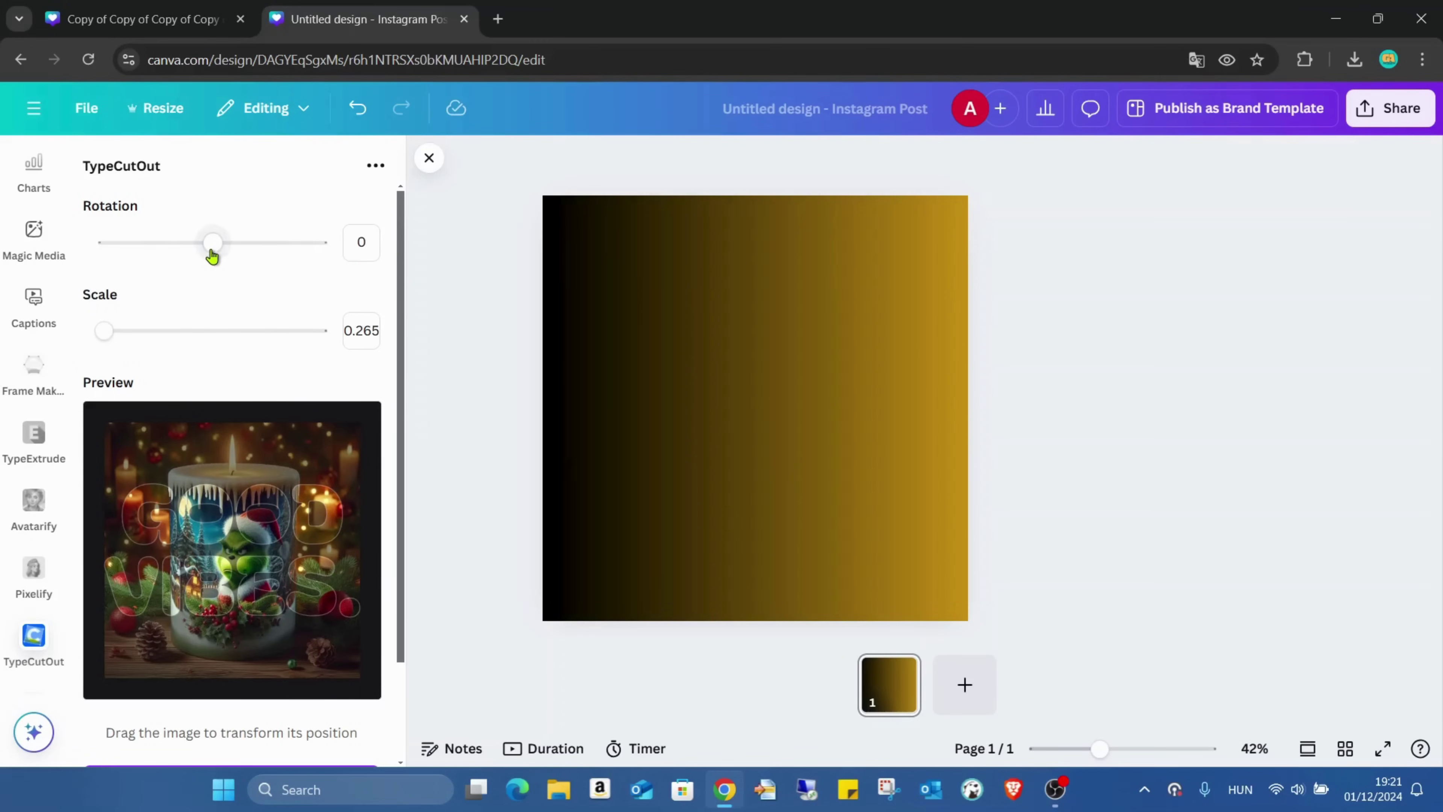
mouse_move(211, 244)
left_mouse_down()
mouse_move(338, 250)
mouse_move(186, 249)
mouse_move(214, 252)
left_mouse_up()
mouse_move(104, 330)
left_mouse_down()
mouse_move(380, 345)
mouse_move(103, 348)
mouse_move(116, 349)
left_mouse_up()
left_click_drag(193, 449, 170, 433)
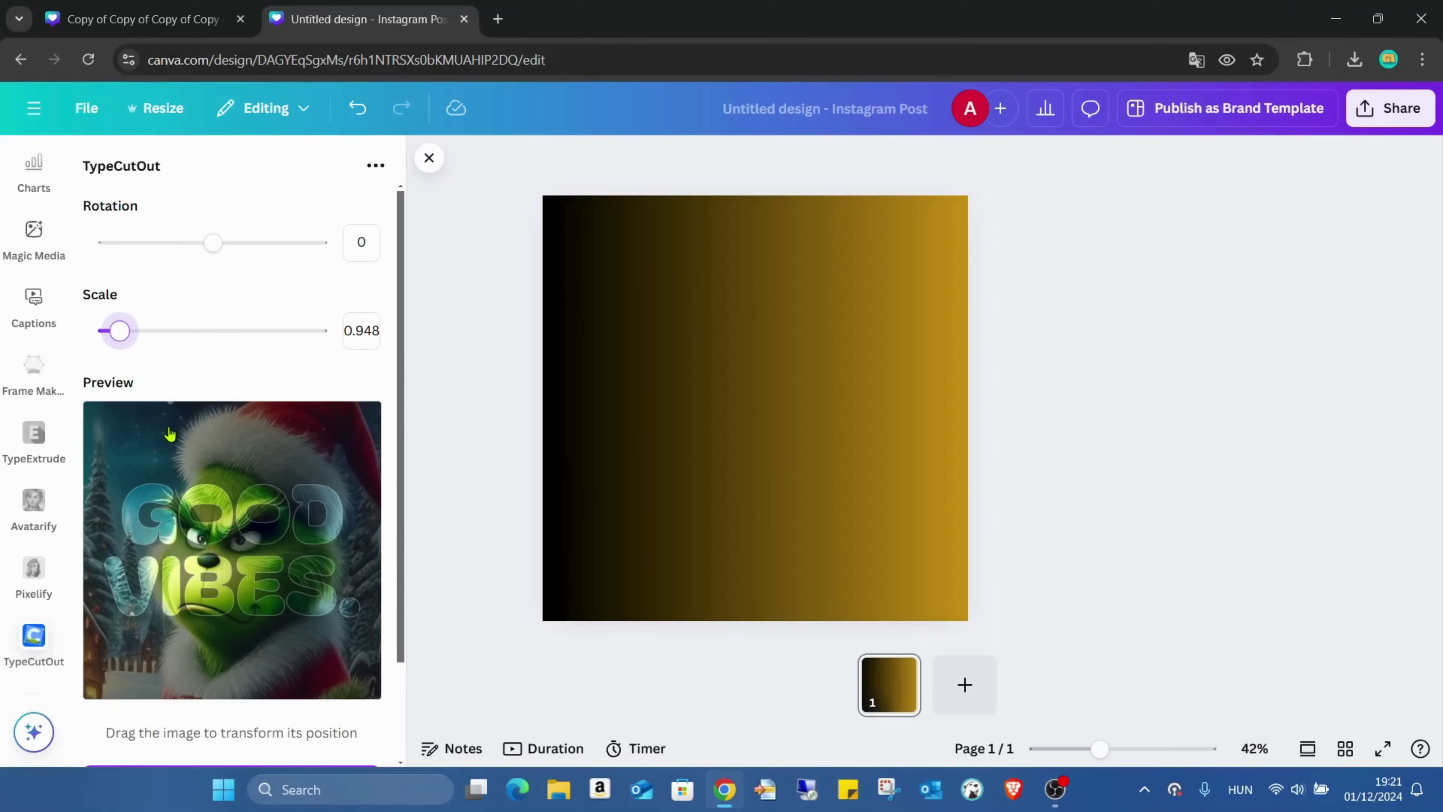
left_click_drag(118, 337, 104, 335)
left_click_drag(203, 438, 225, 454)
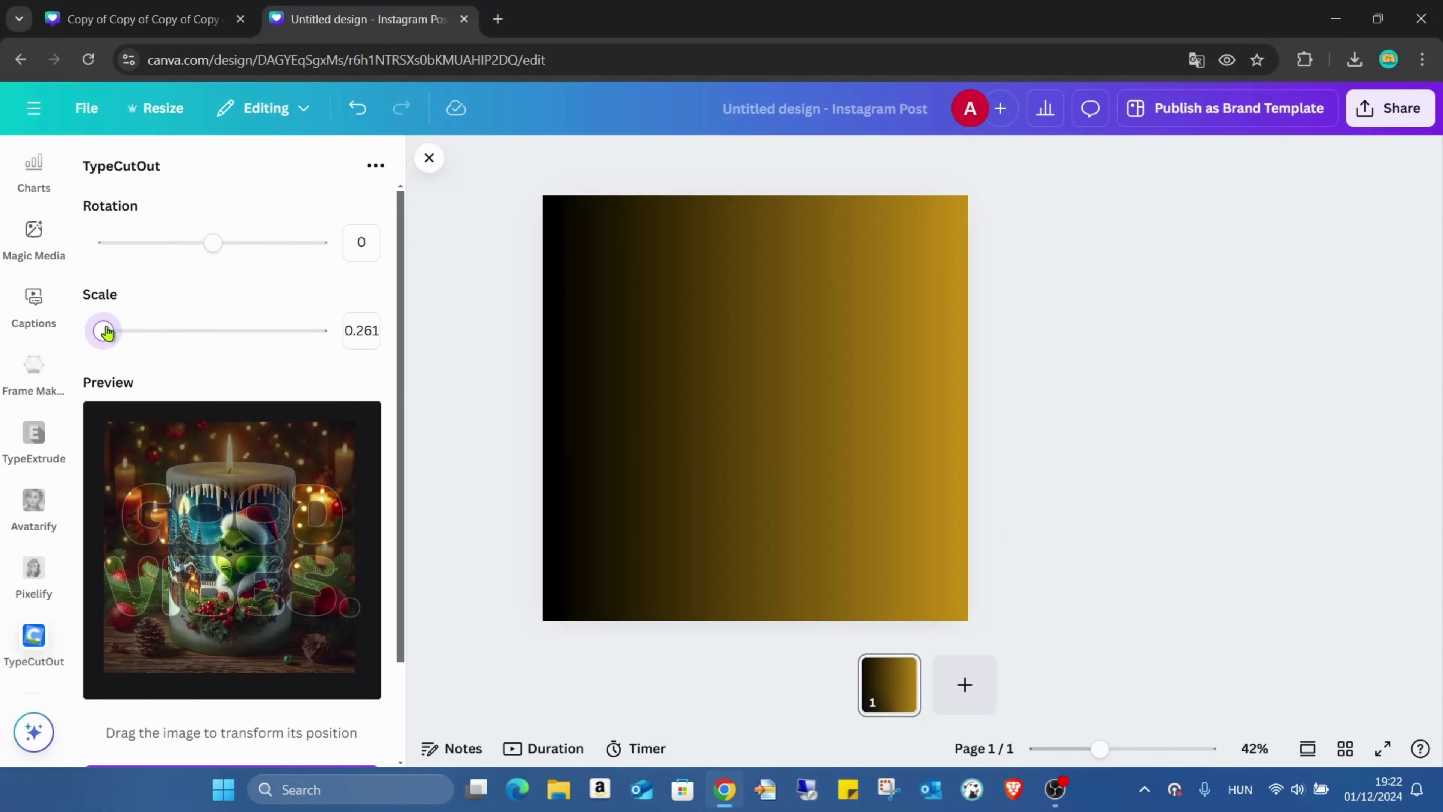
left_click_drag(106, 333, 107, 333)
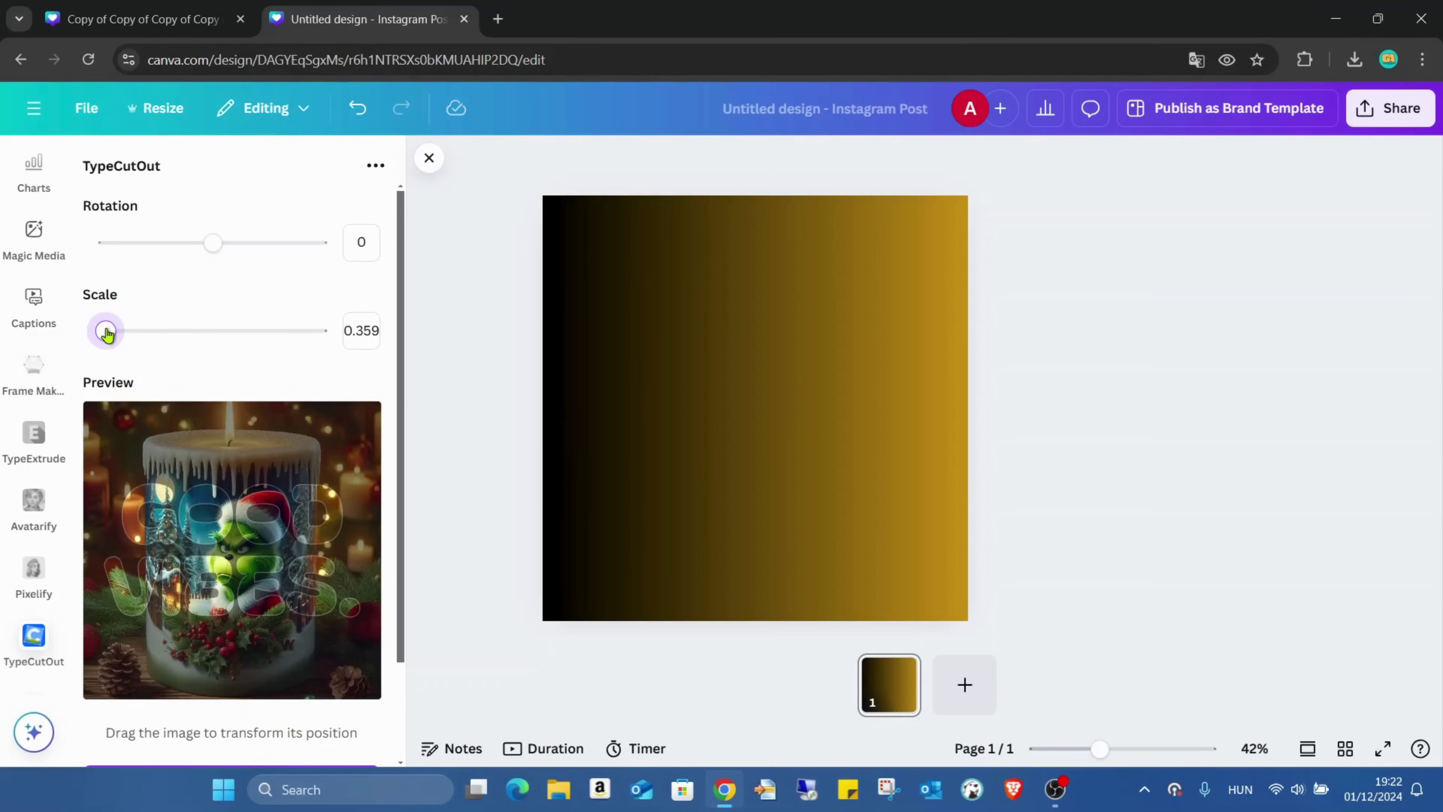
left_click_drag(237, 497, 235, 478)
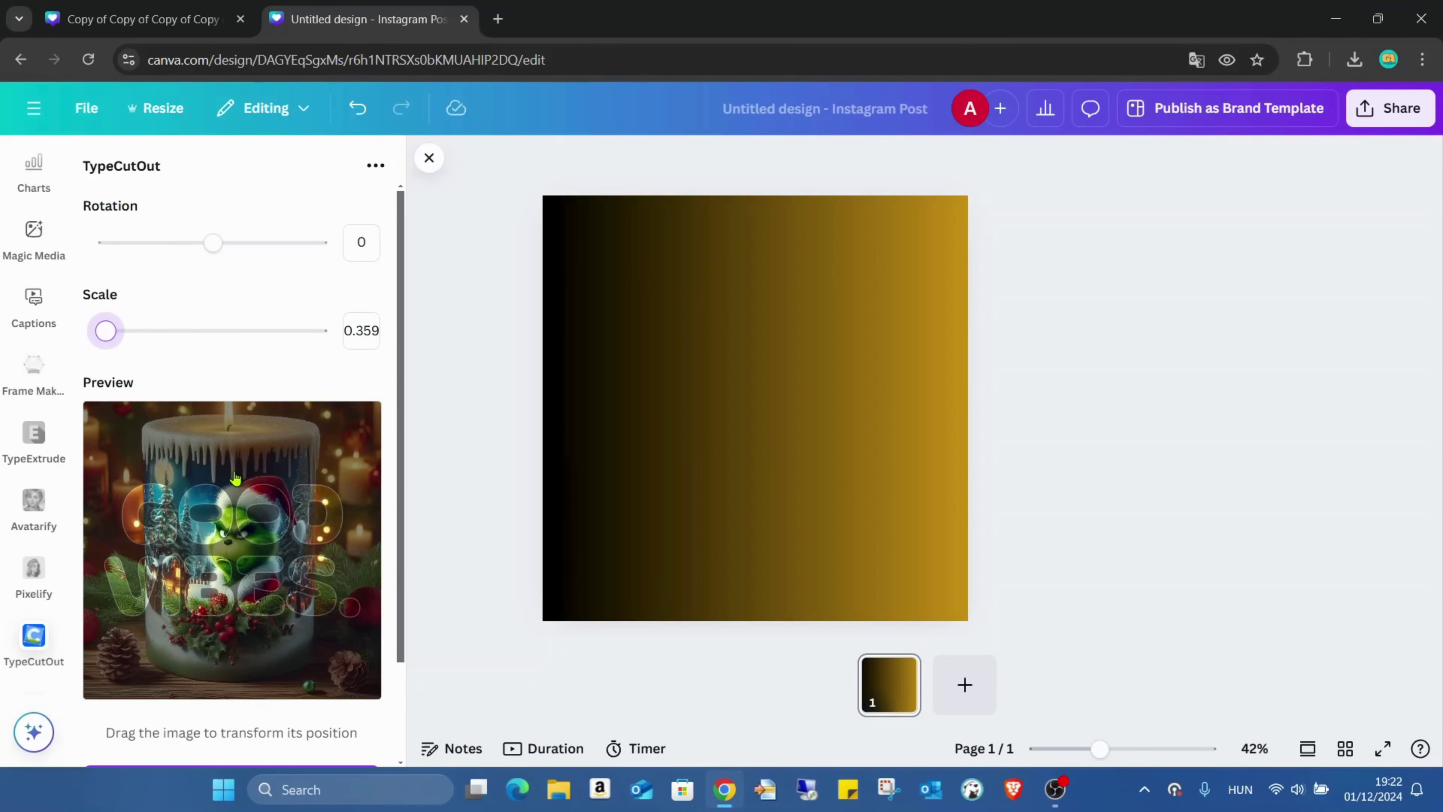
scroll(312, 660, "down", 2)
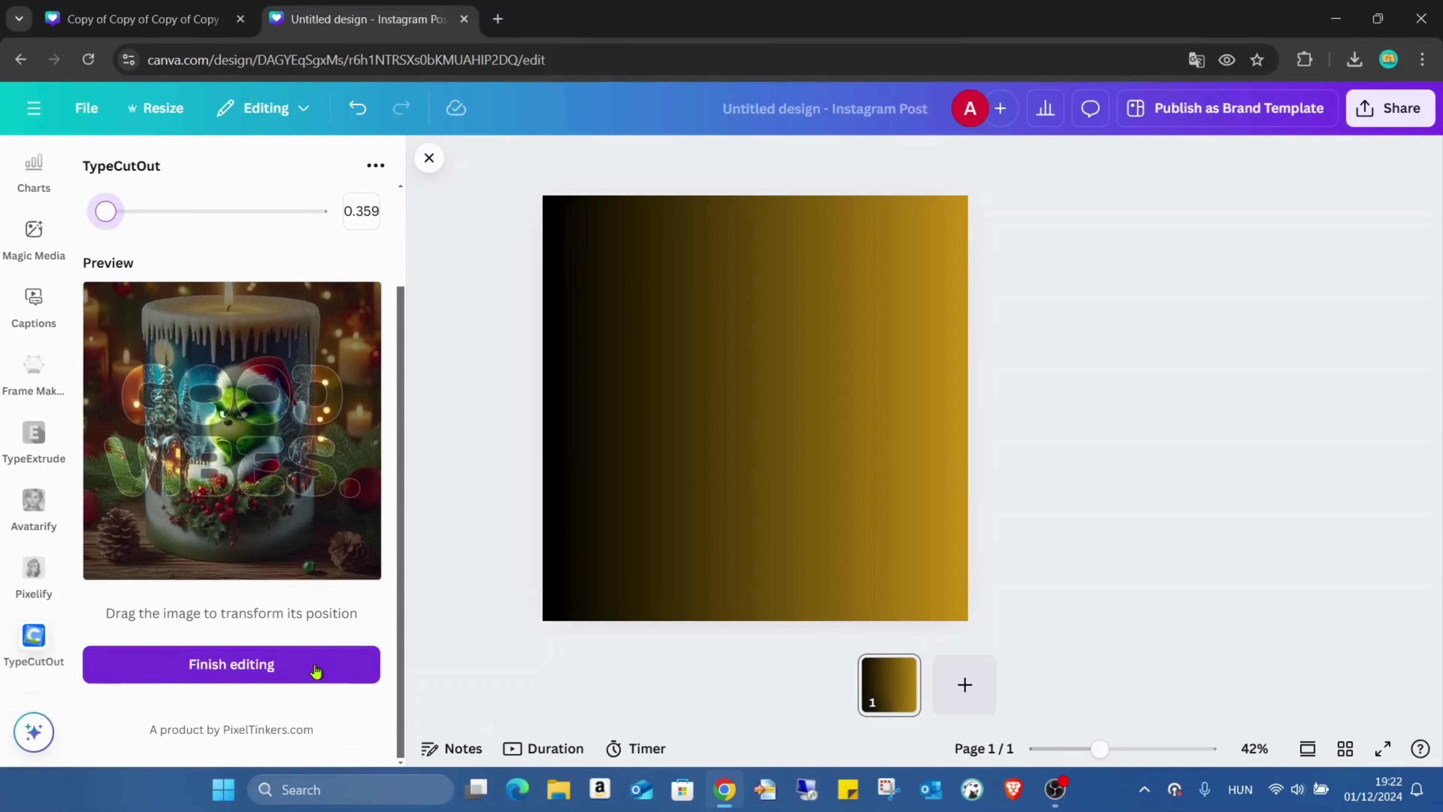
Add the photo-filled GOOD VIBES. cut-out to the post and enlarge it nearly full width
left_click(315, 671)
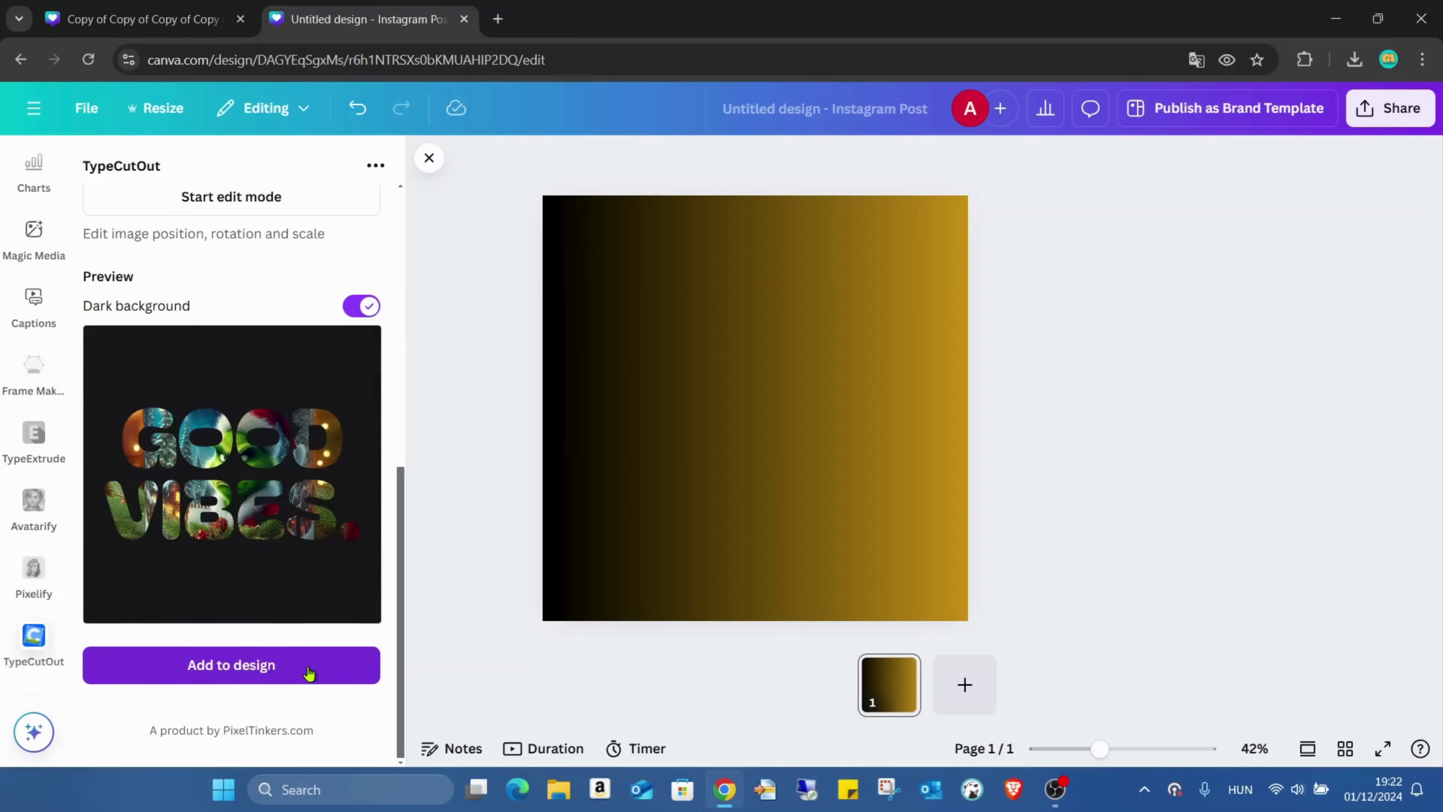
left_click(309, 672)
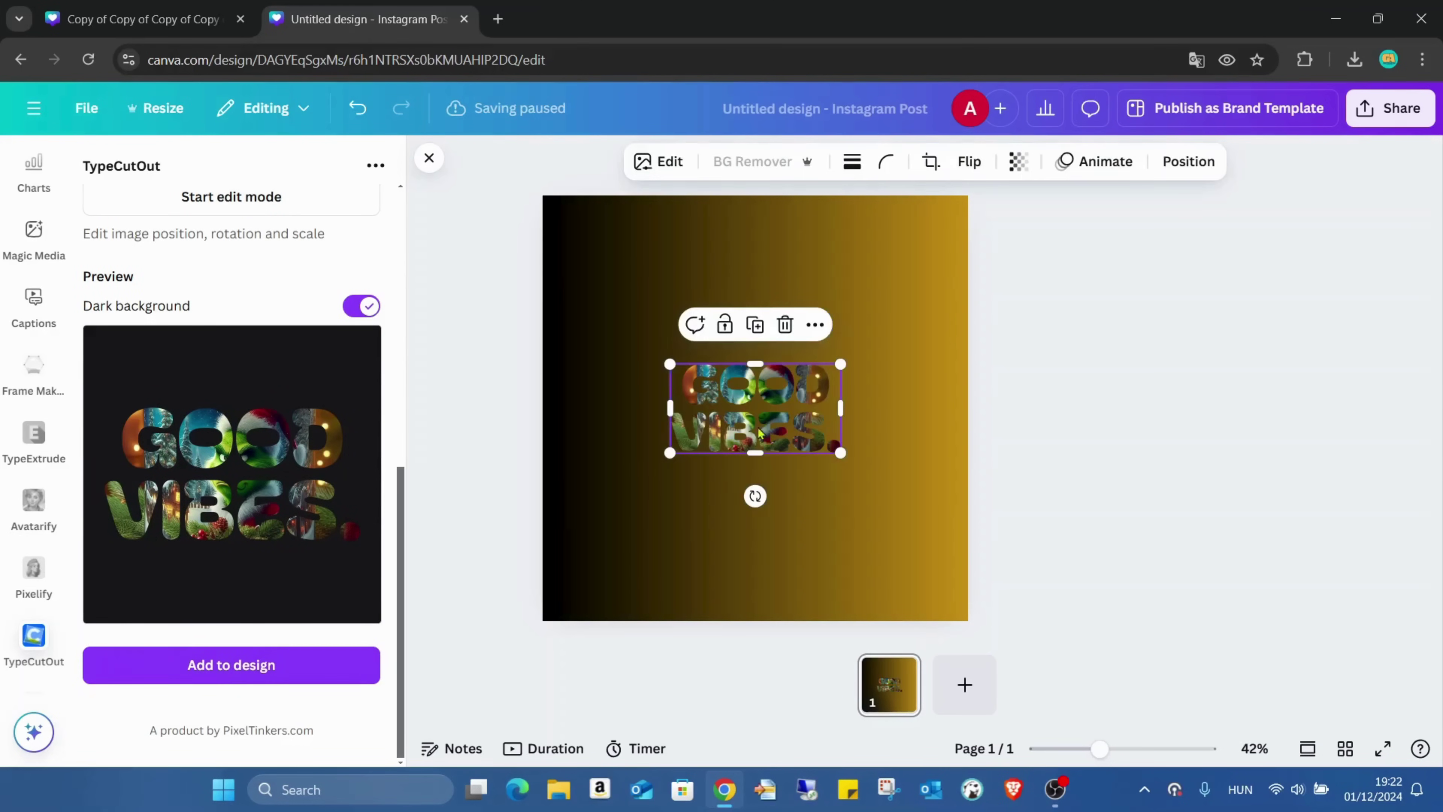
left_click_drag(848, 457, 748, 429)
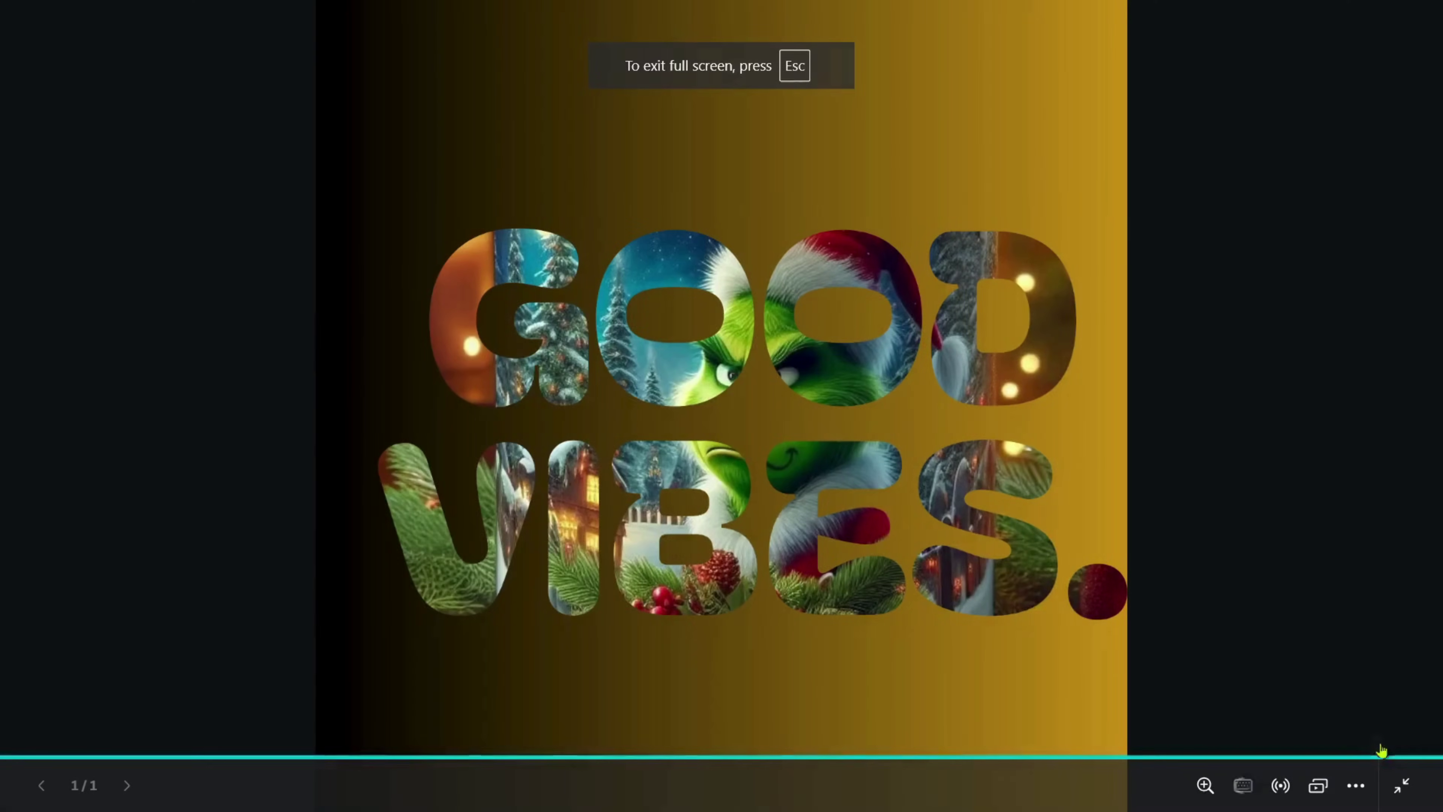
left_click(1397, 697)
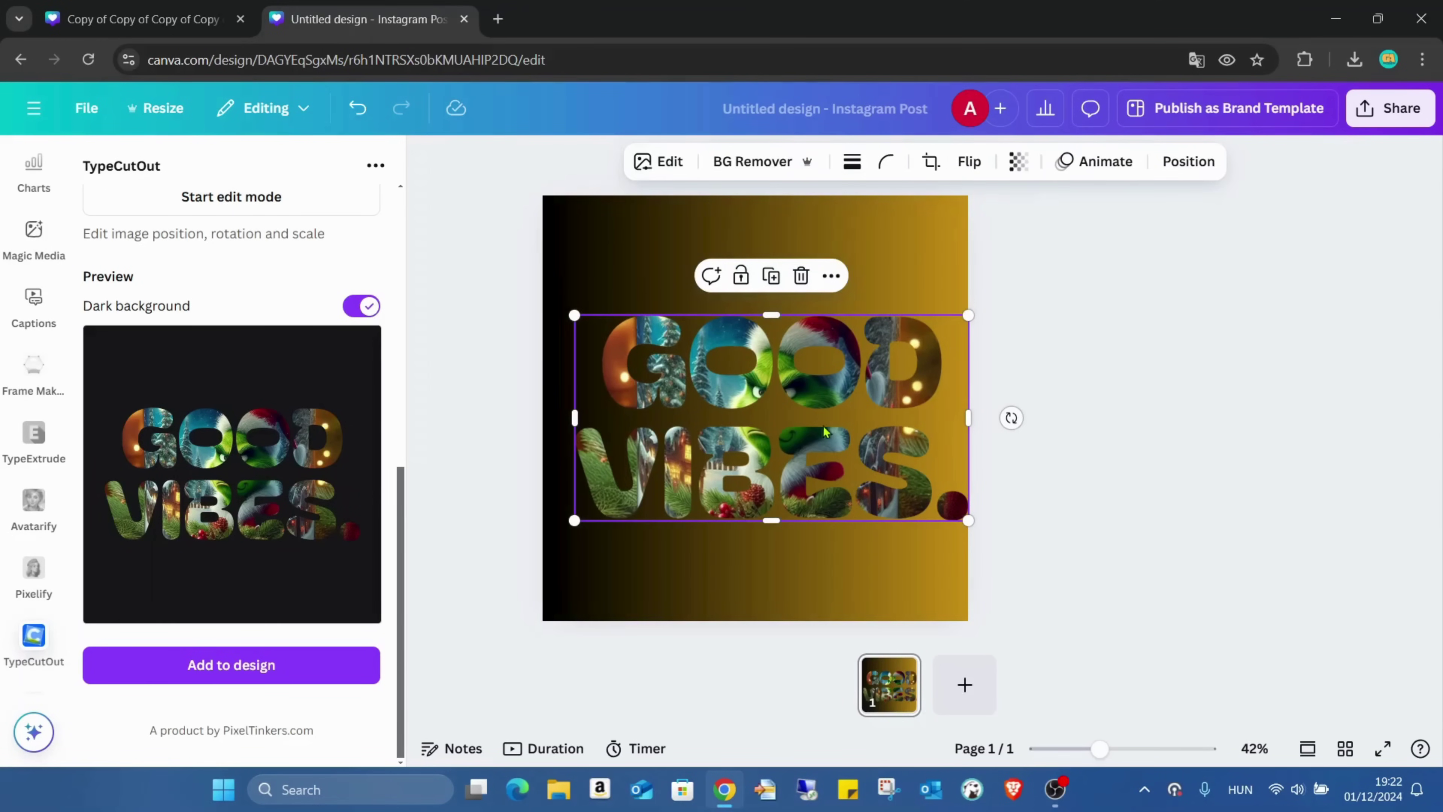
Apply a Drop shadow with blur 20 to the cut-out and resize it slightly
left_click(663, 163)
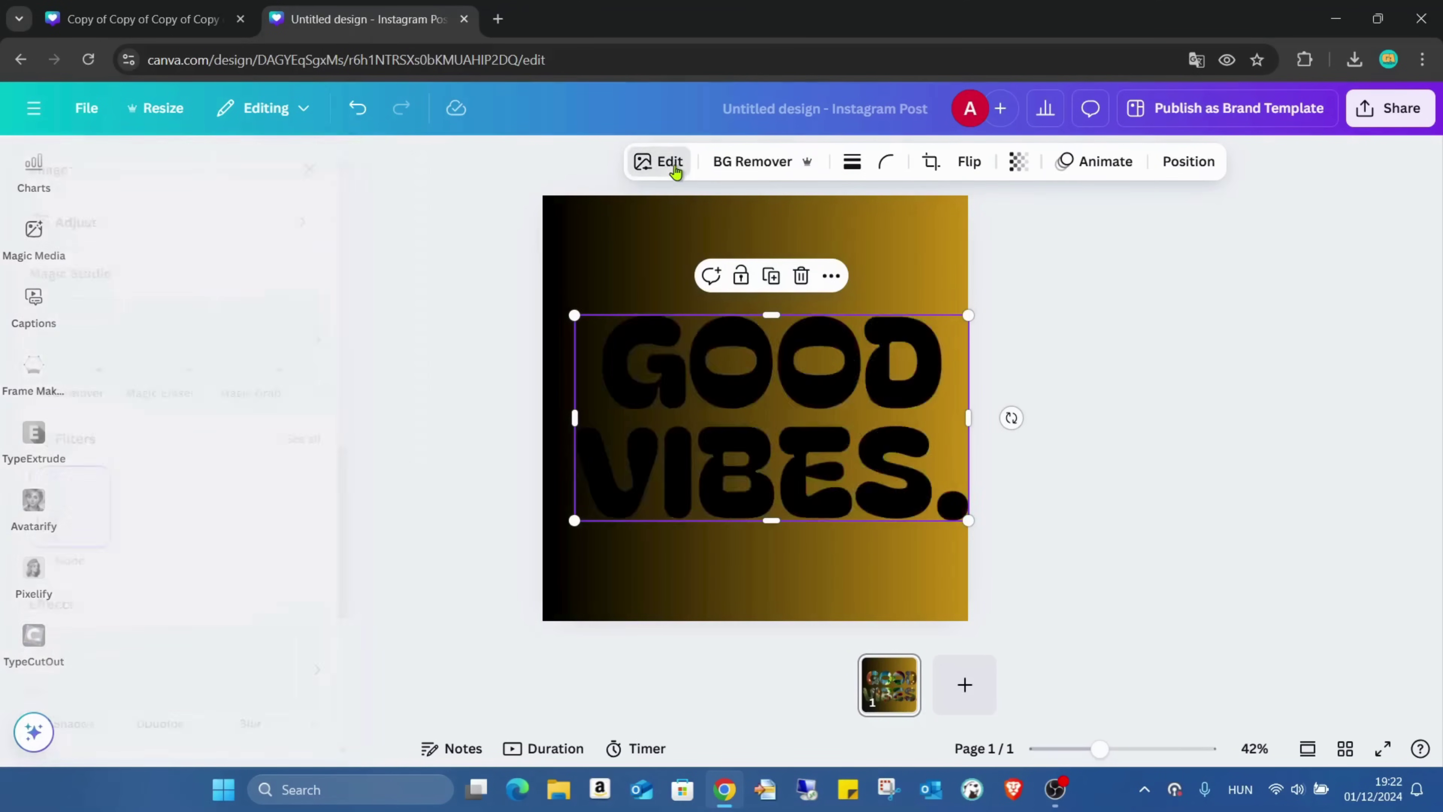
left_click(139, 698)
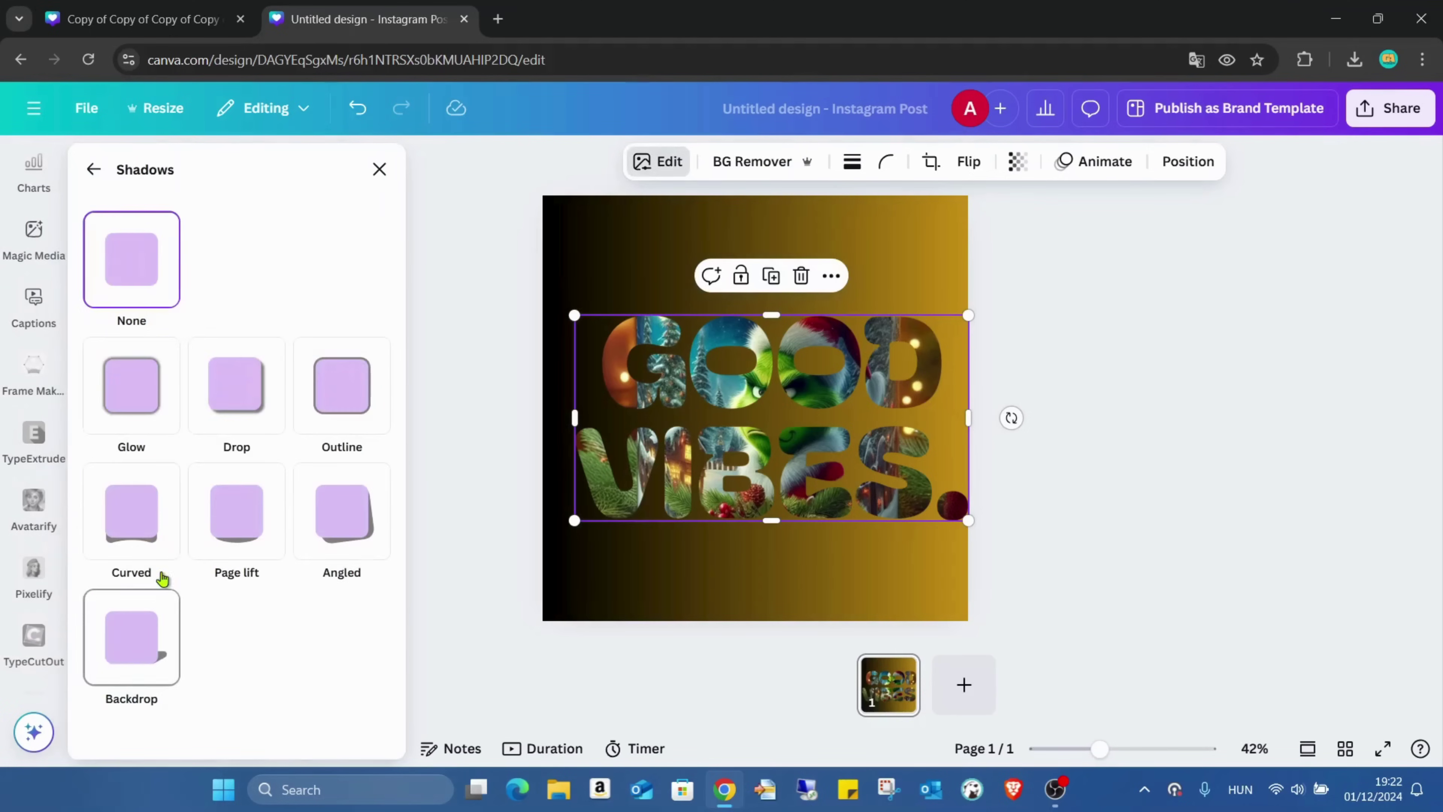
left_click(248, 403)
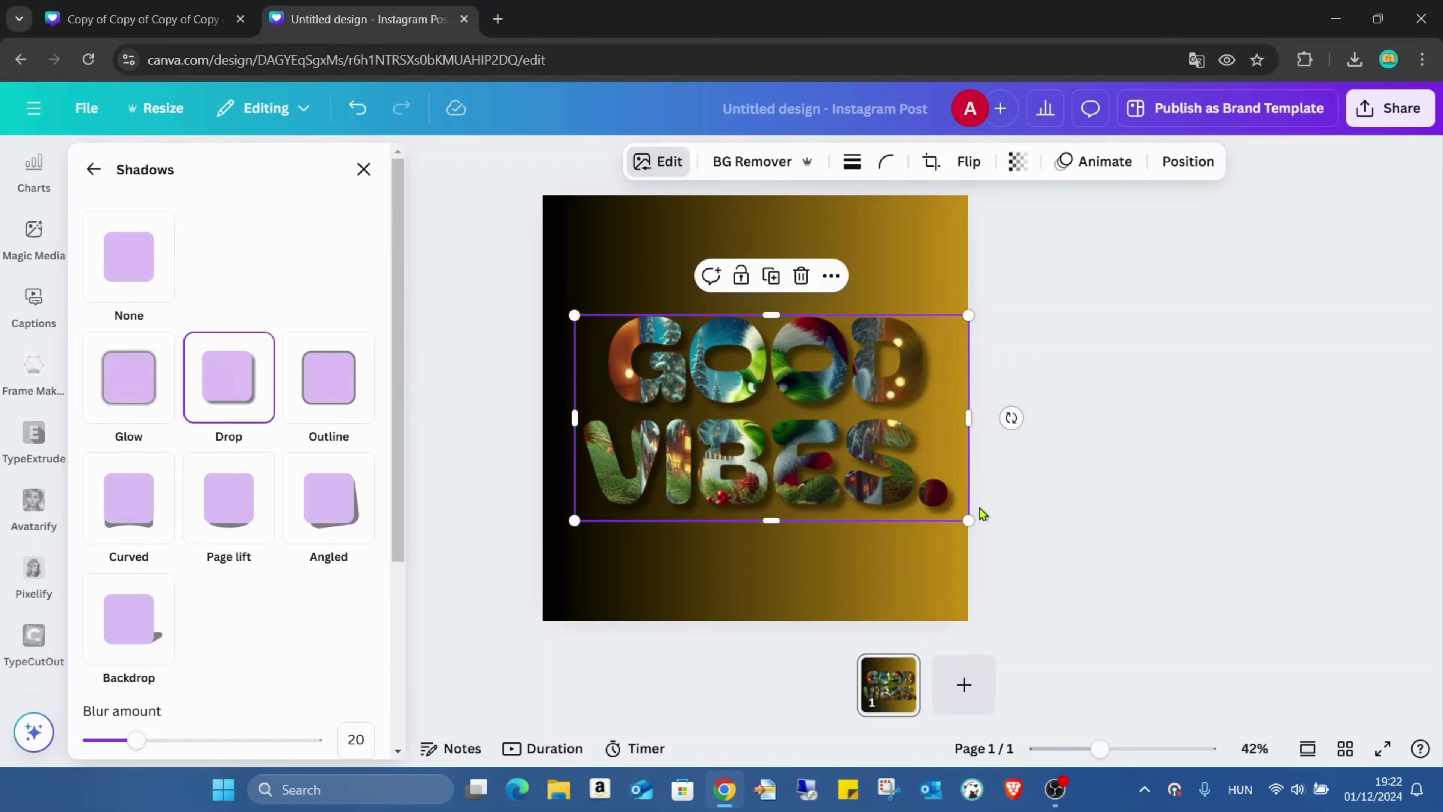
mouse_move(968, 520)
left_mouse_down()
mouse_move(939, 521)
mouse_move(978, 545)
left_mouse_up()
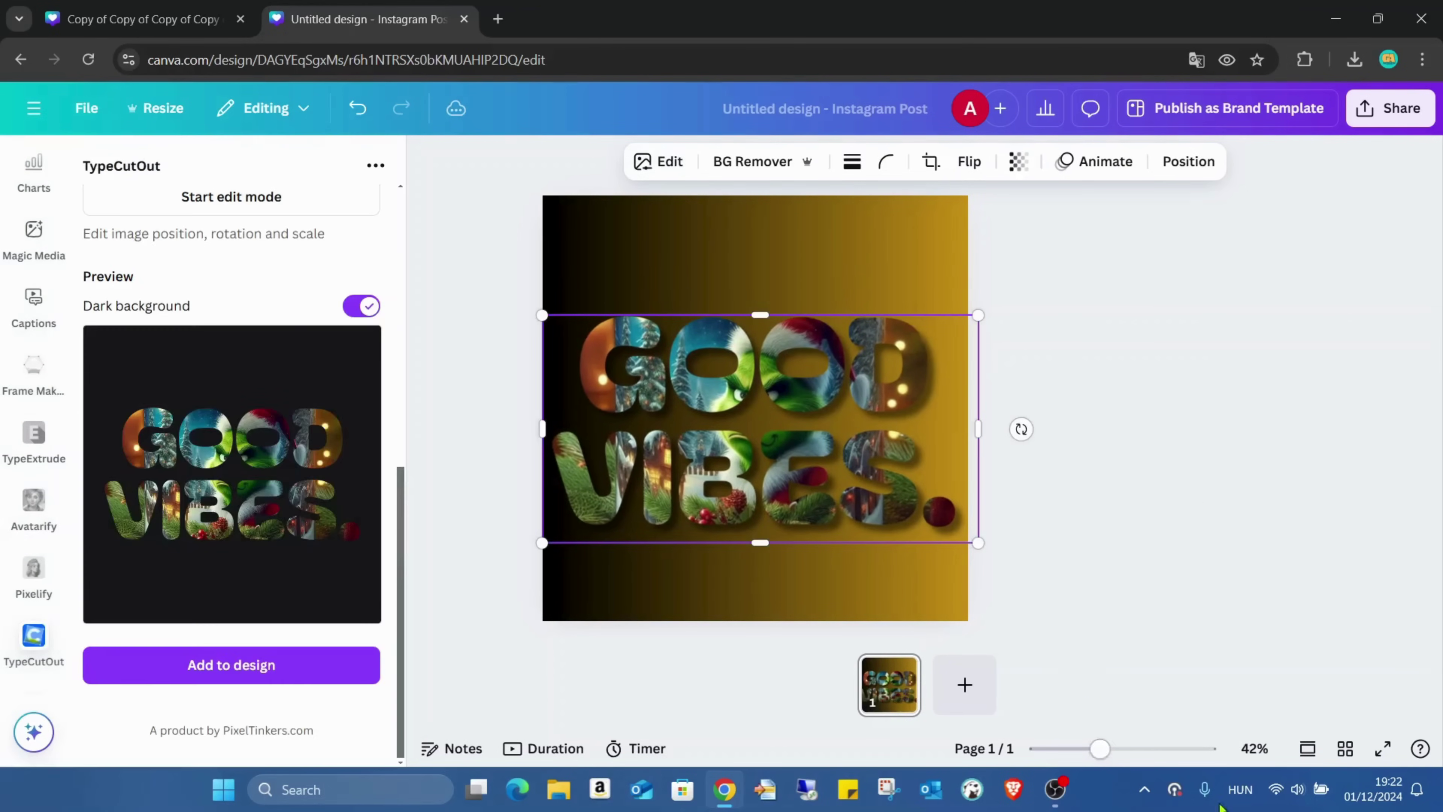
Present the finished Grinch GOOD VIBES. post full screen
left_click(1382, 748)
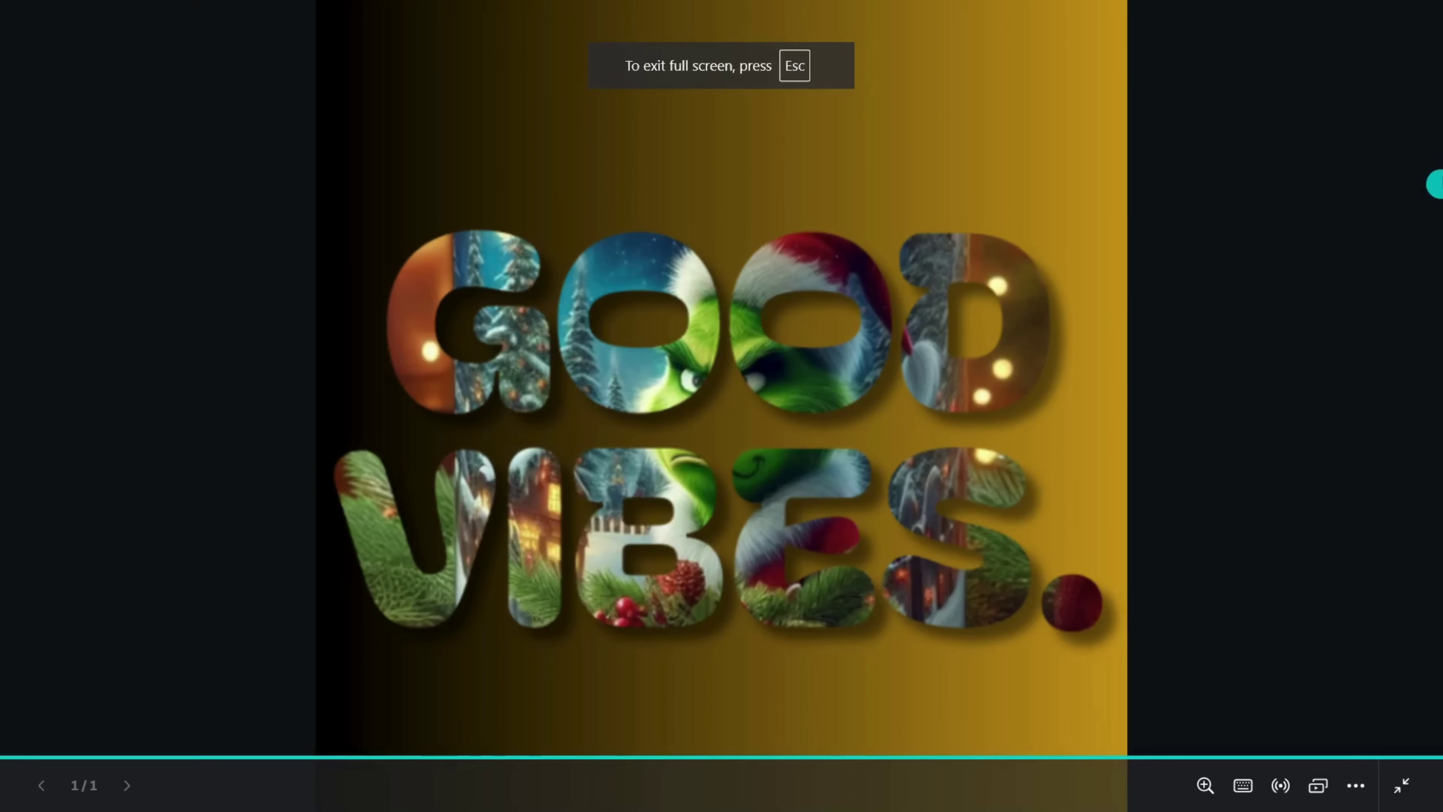